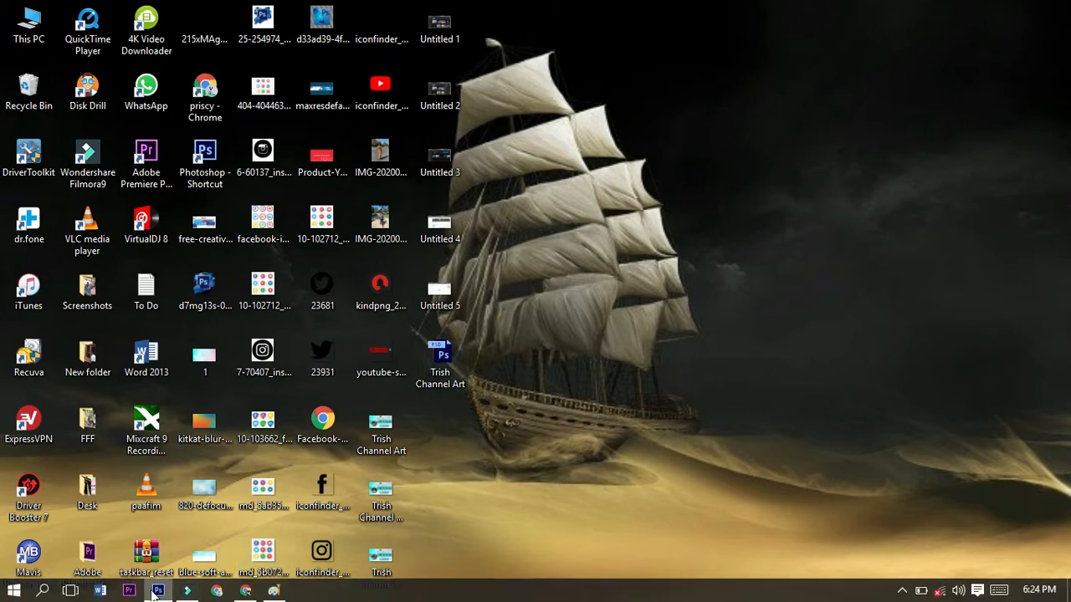
Step: Switch to Photoshop and create a 1000 × 850 px document at 300 pixels/inch, 16-bit RGB Color, with a white background
click(153, 591)
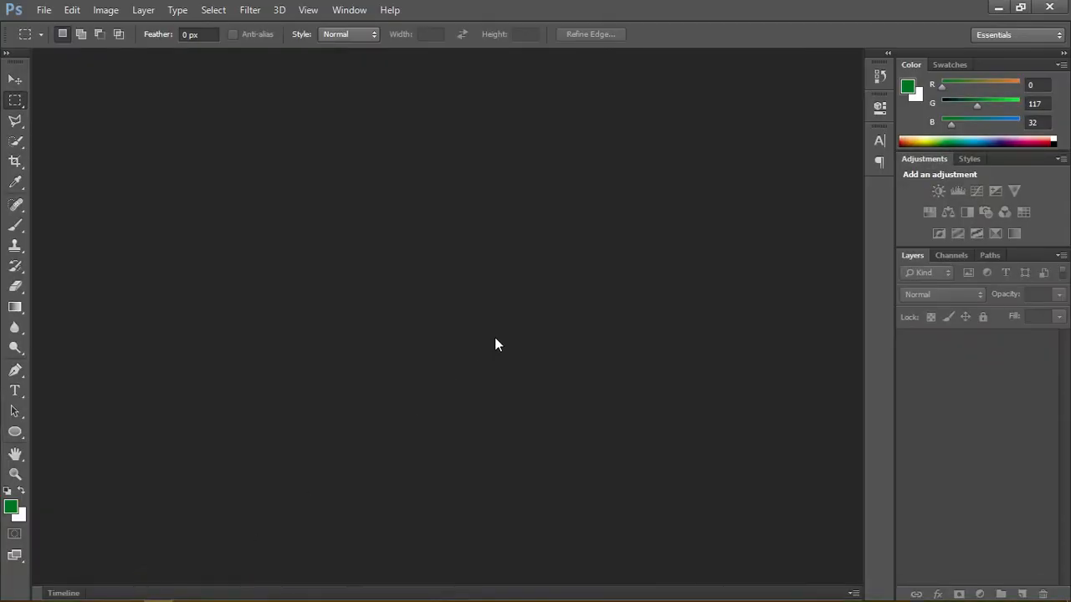
key(v)
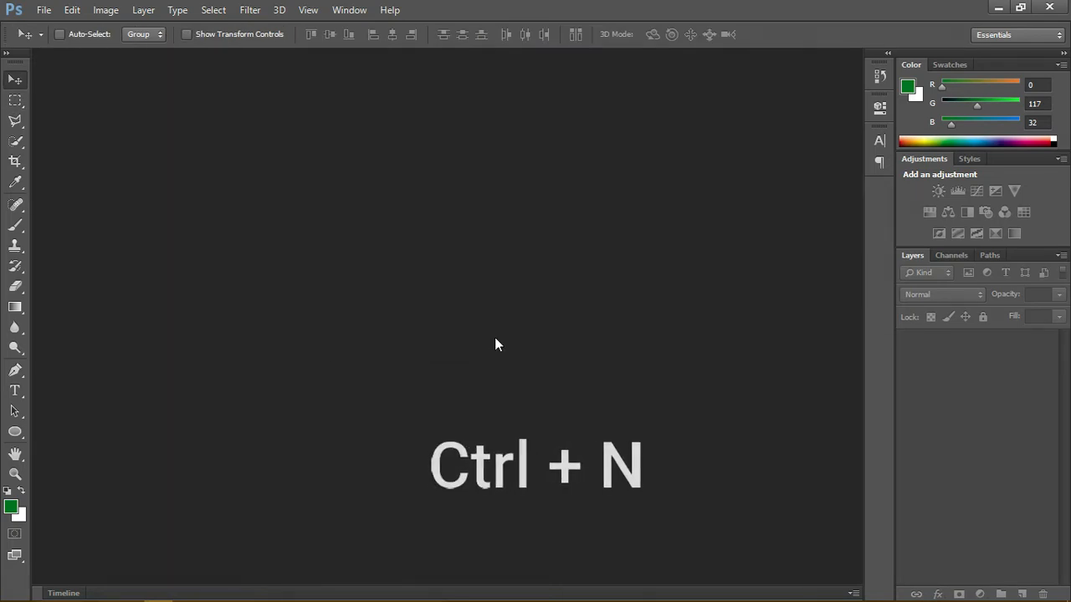
key(ctrl+n)
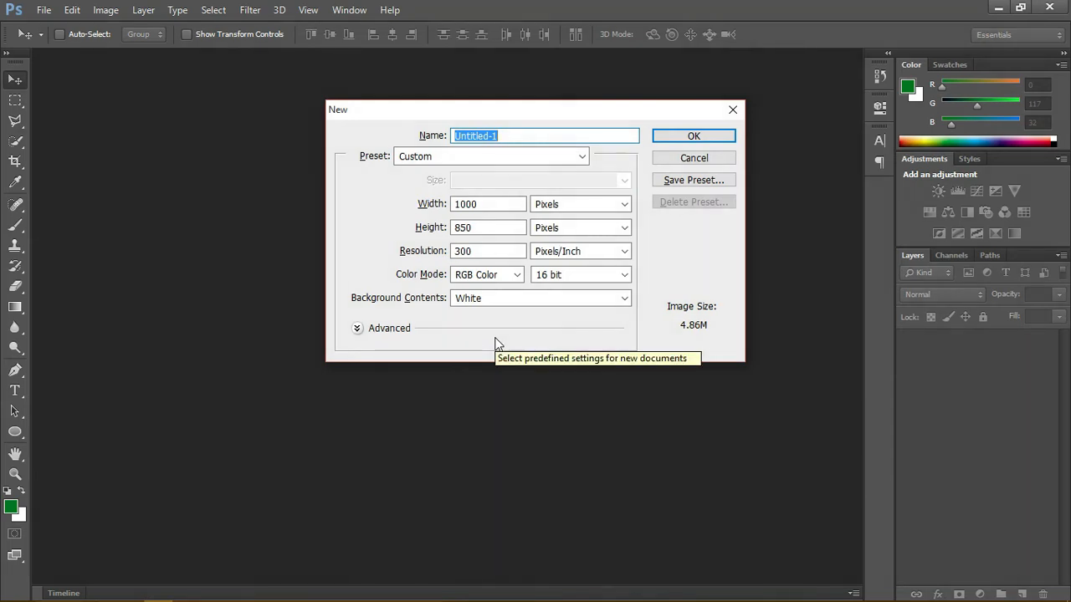
key(Return)
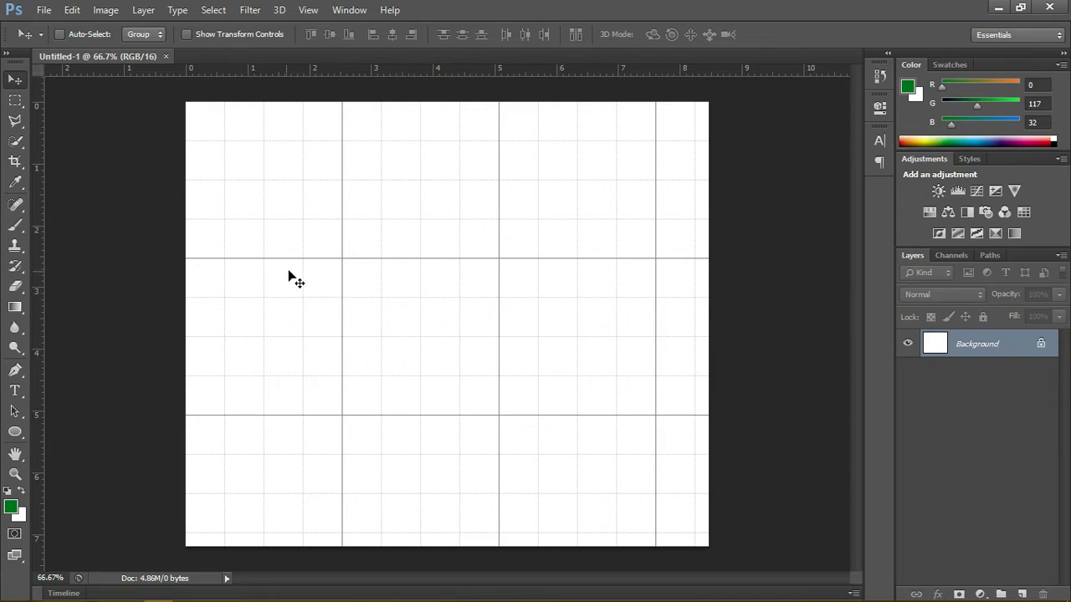
Step: Hide the document grid and show it again
click(318, 12)
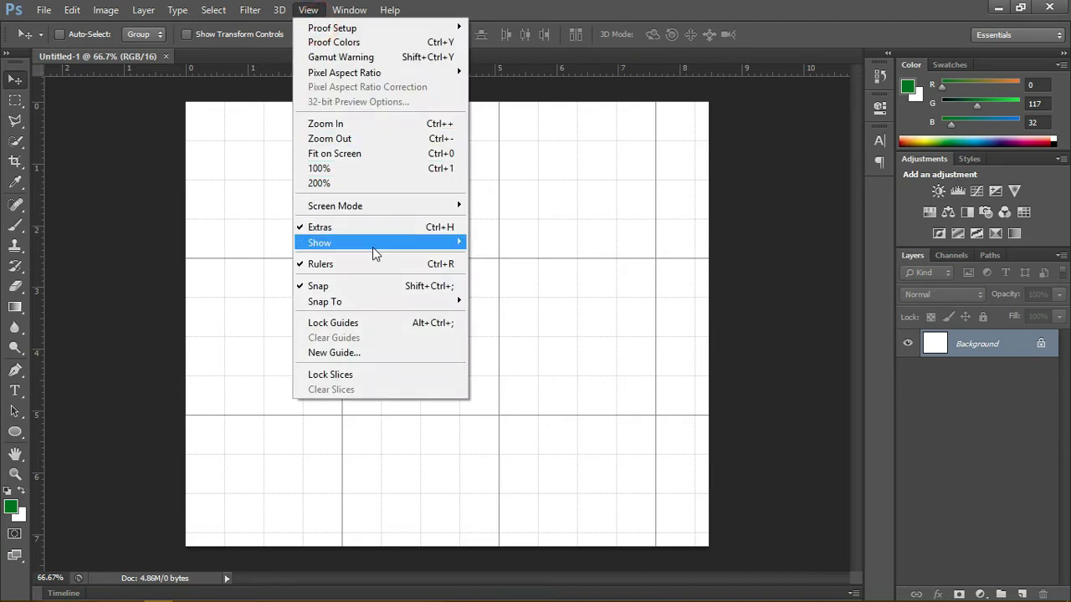
mouse_move(372, 247)
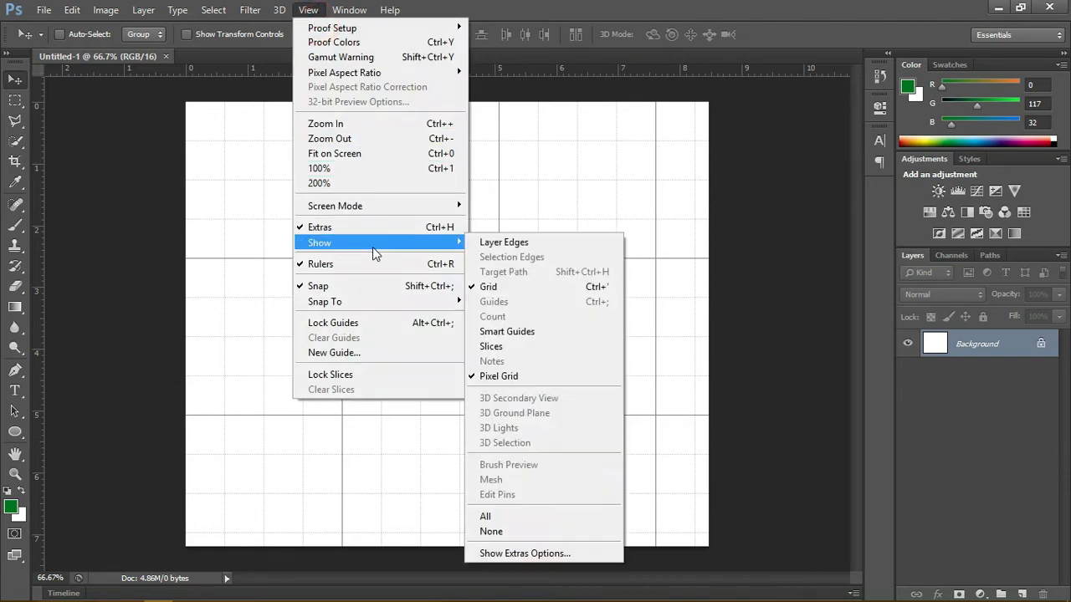
click(512, 290)
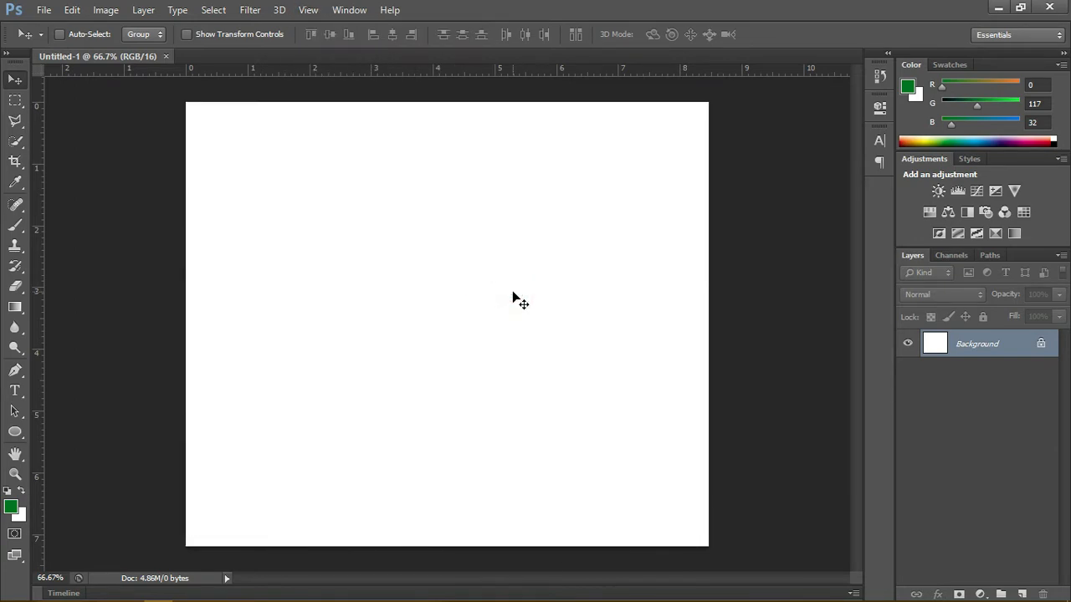
click(309, 12)
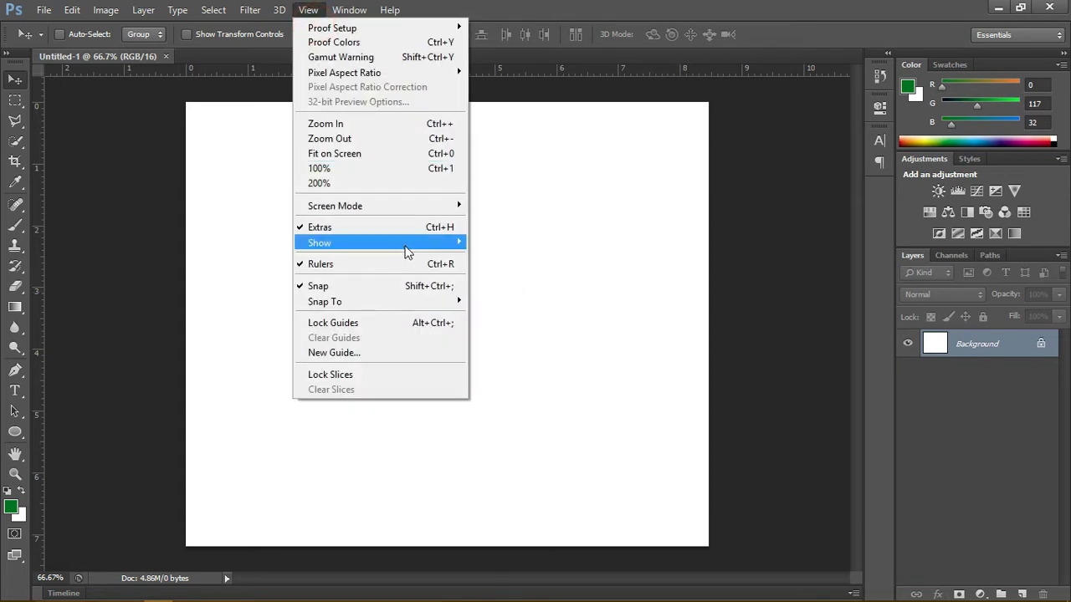
mouse_move(409, 251)
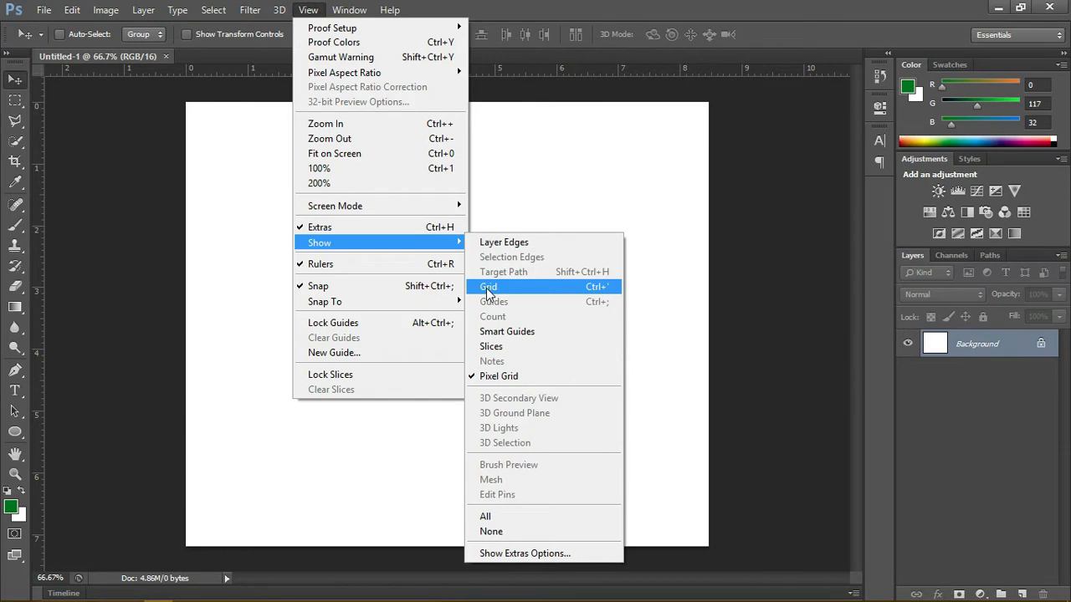
click(488, 288)
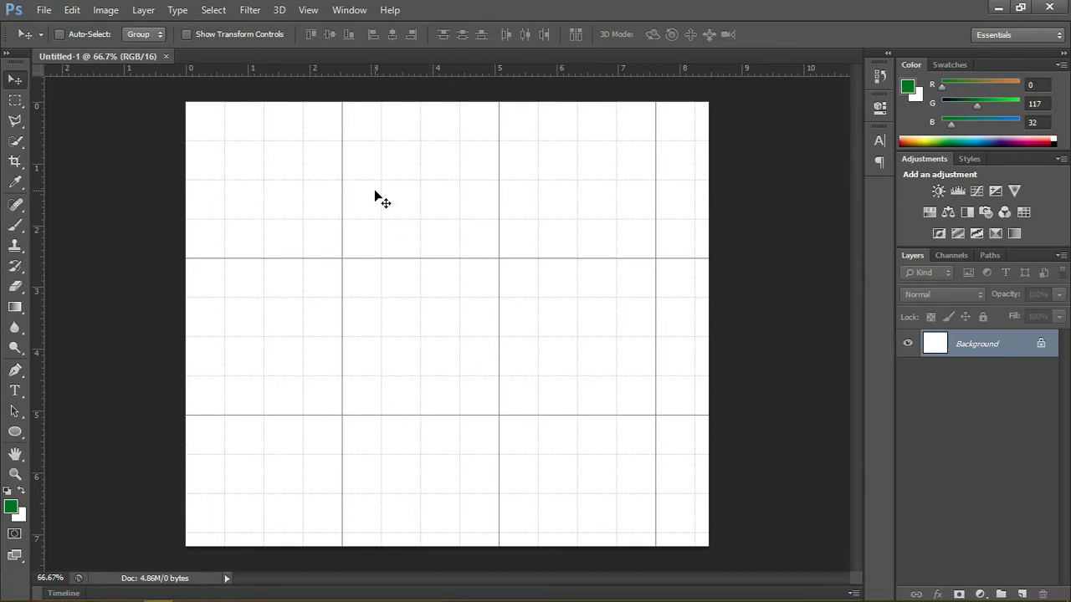
Step: Add a horizontal guide at 50% of the canvas height
click(306, 10)
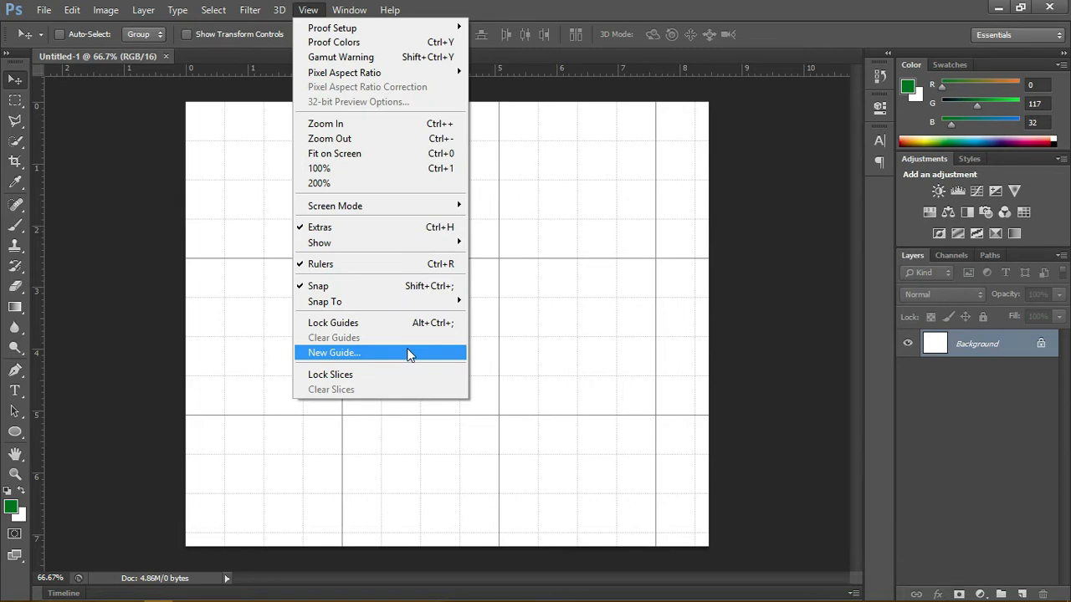
click(410, 353)
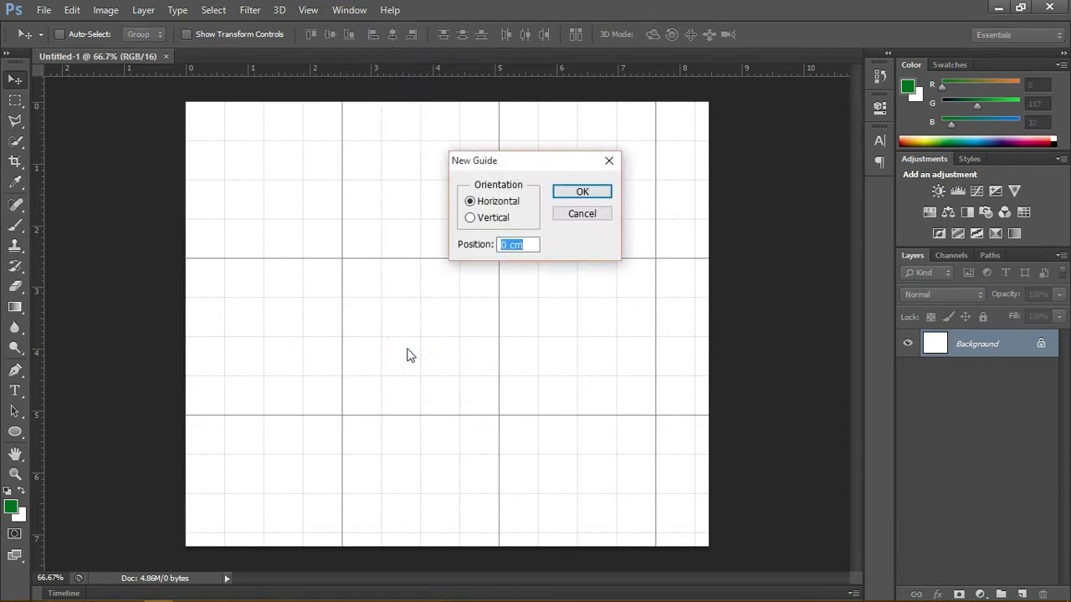
text(50%)
key(Return)
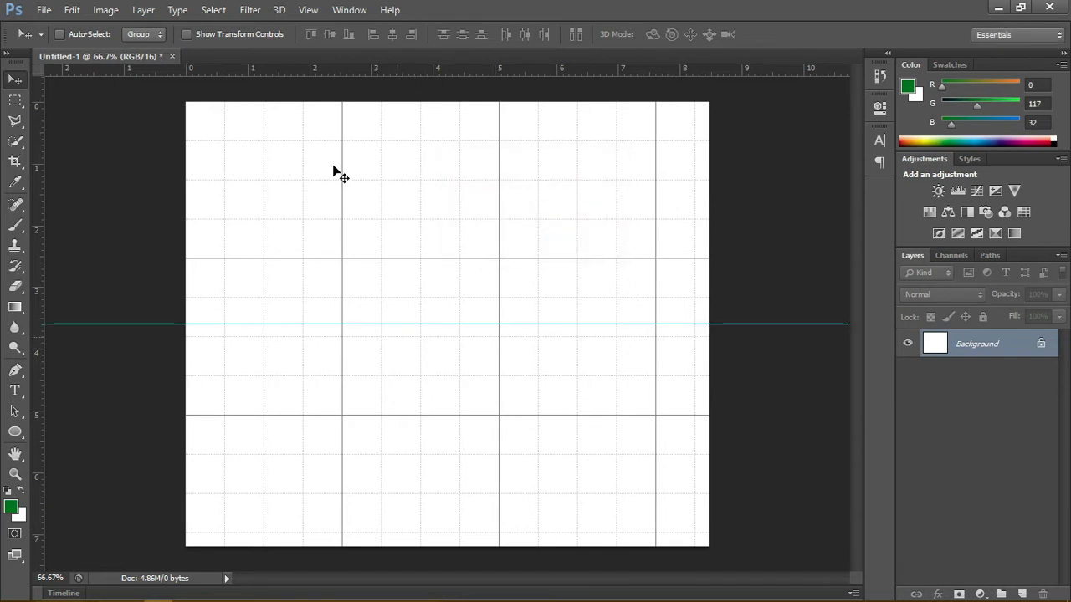
Step: Add a vertical guide at 50% of the canvas width
click(309, 10)
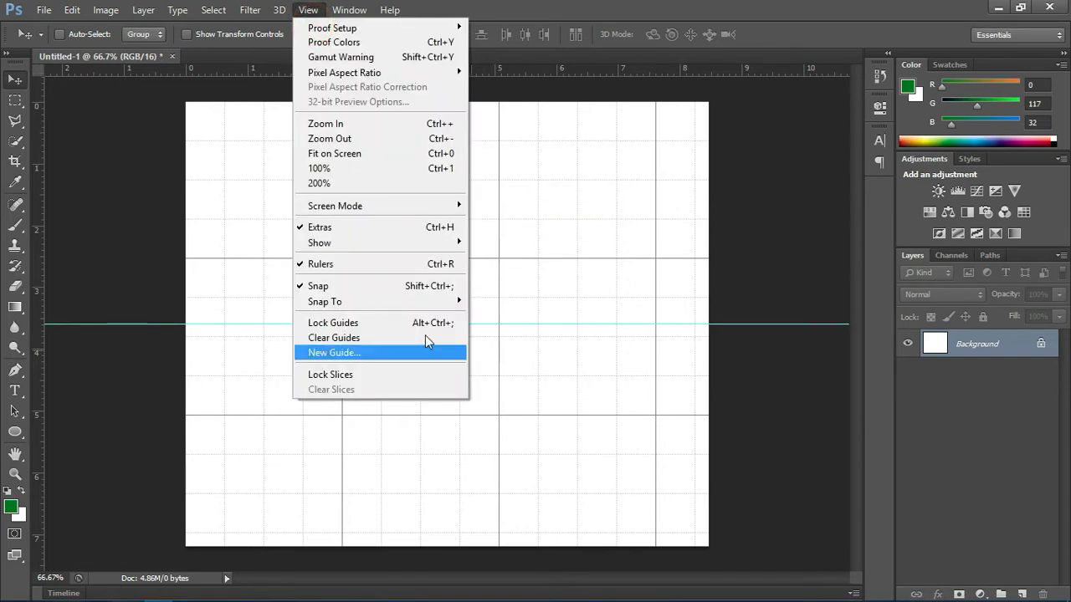
click(375, 351)
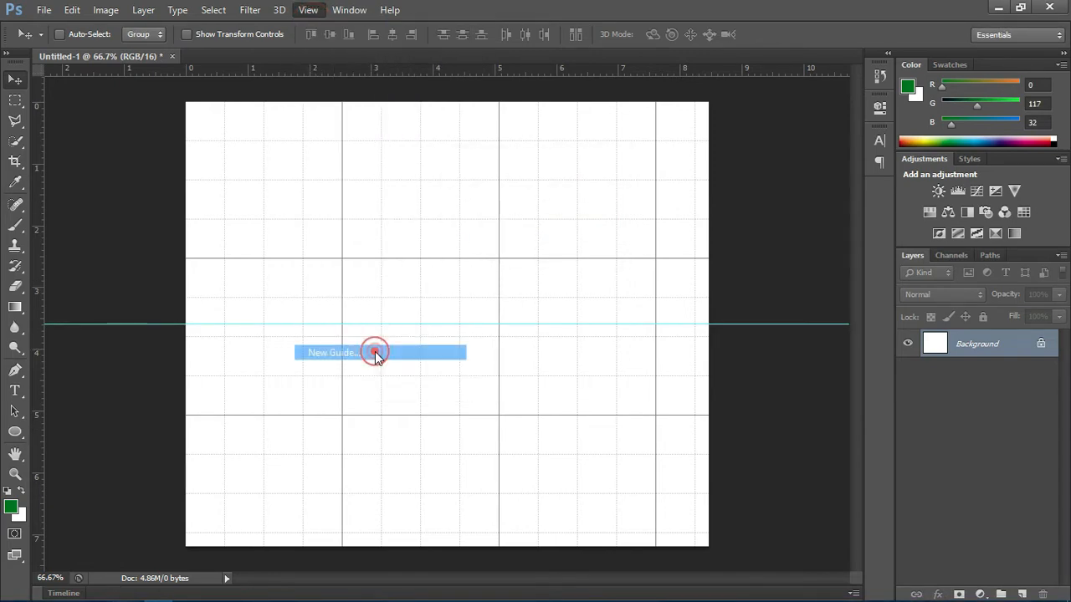
click(471, 219)
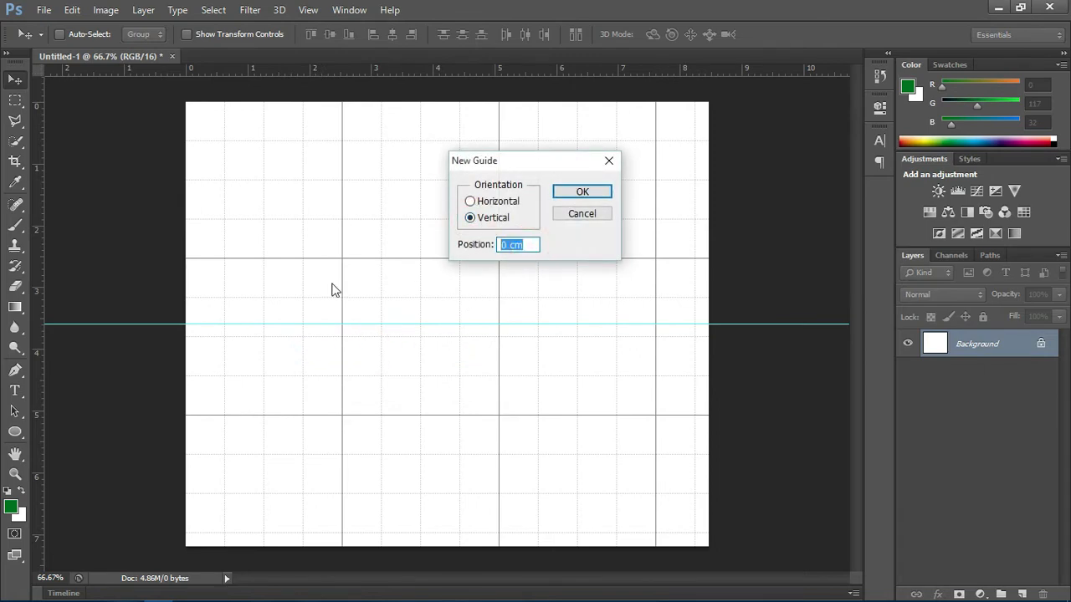
text(50%)
key(Return)
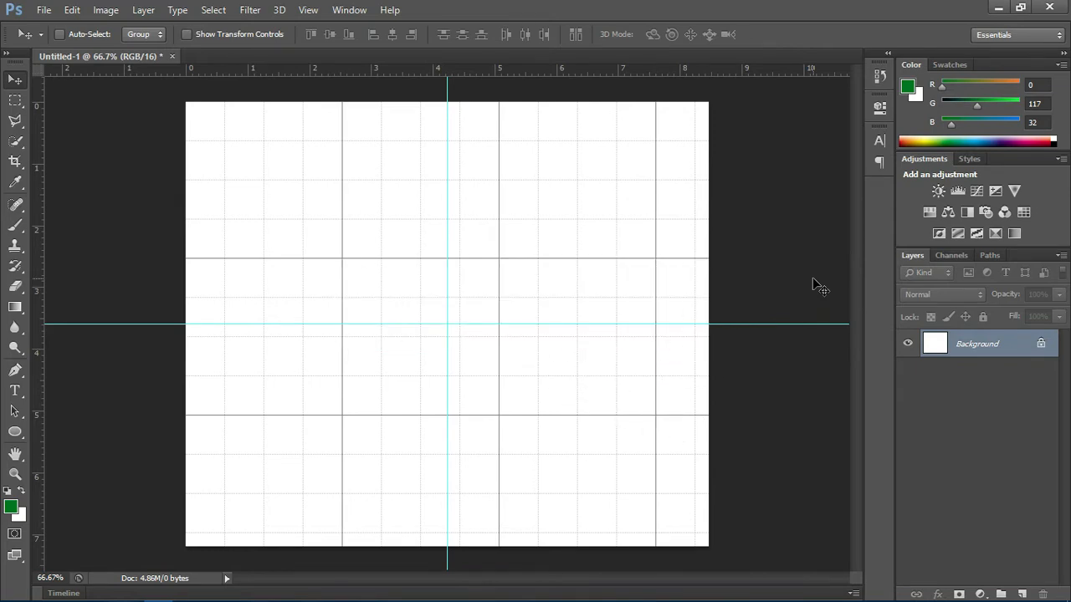
Step: Convert the Background into a regular layer and apply a dark grey Color Overlay of #6c6664 to it
double_click(1001, 348)
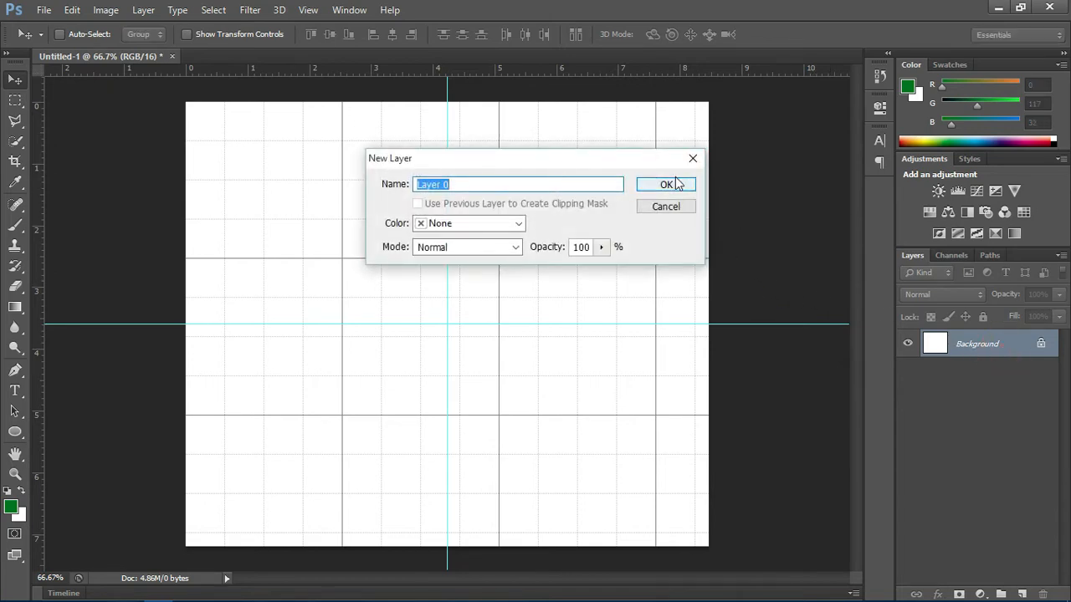
click(678, 181)
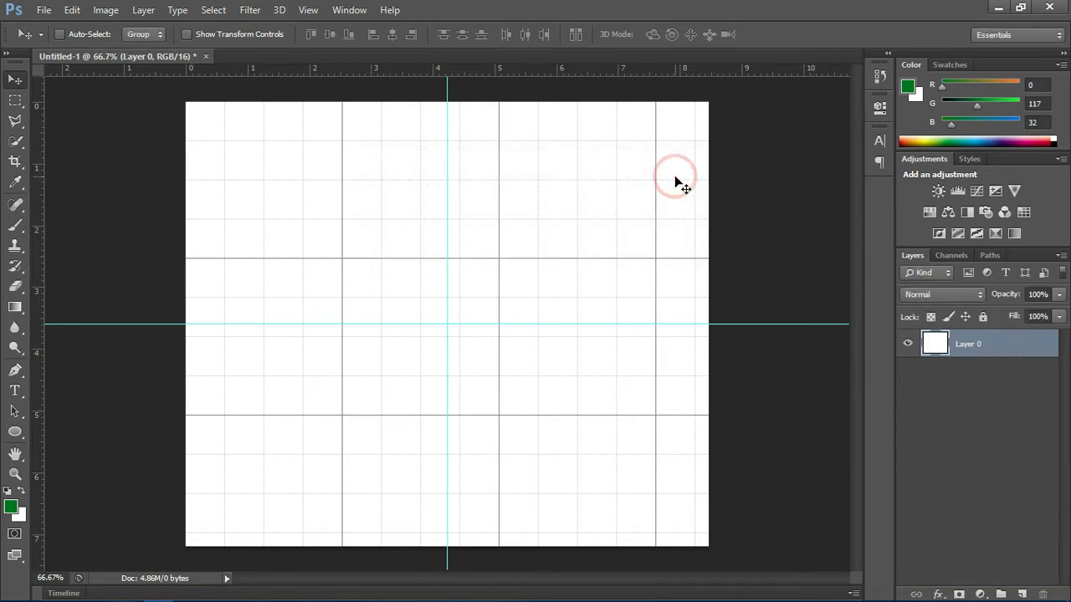
right_click(968, 348)
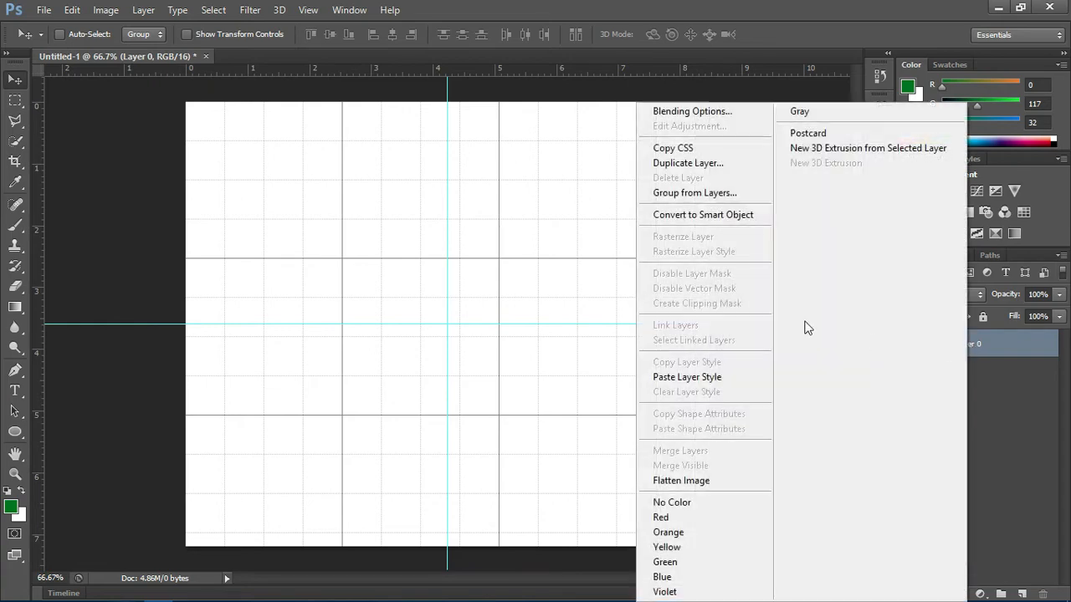
click(738, 111)
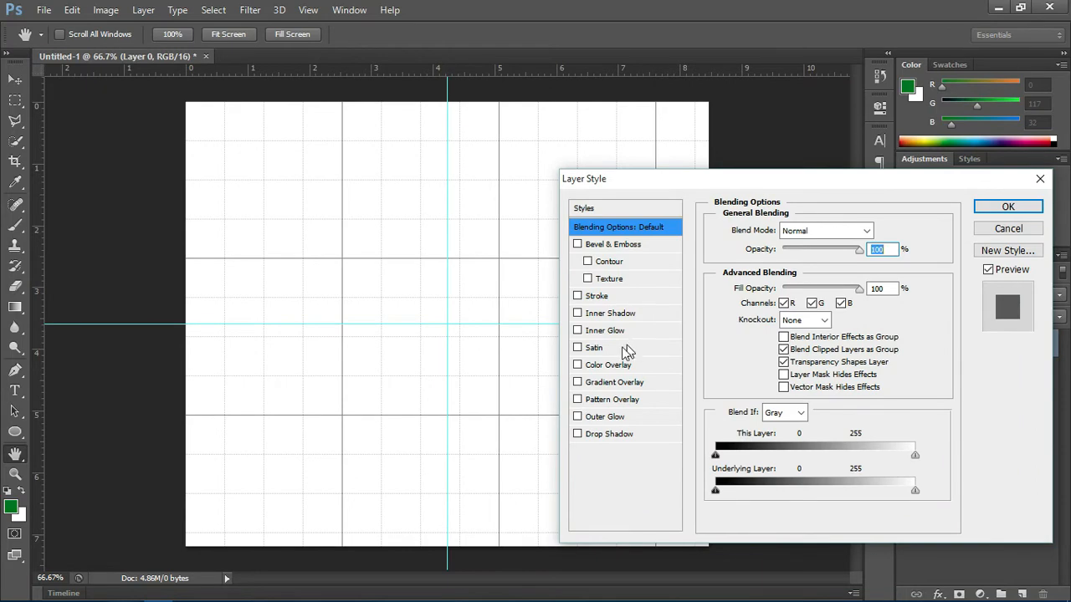
click(599, 368)
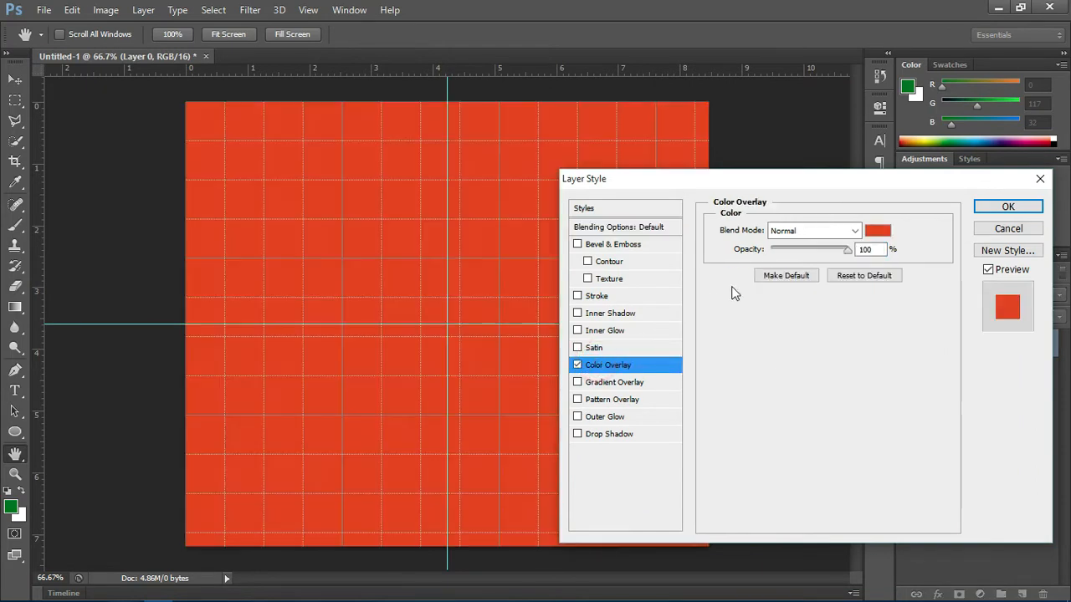
click(876, 232)
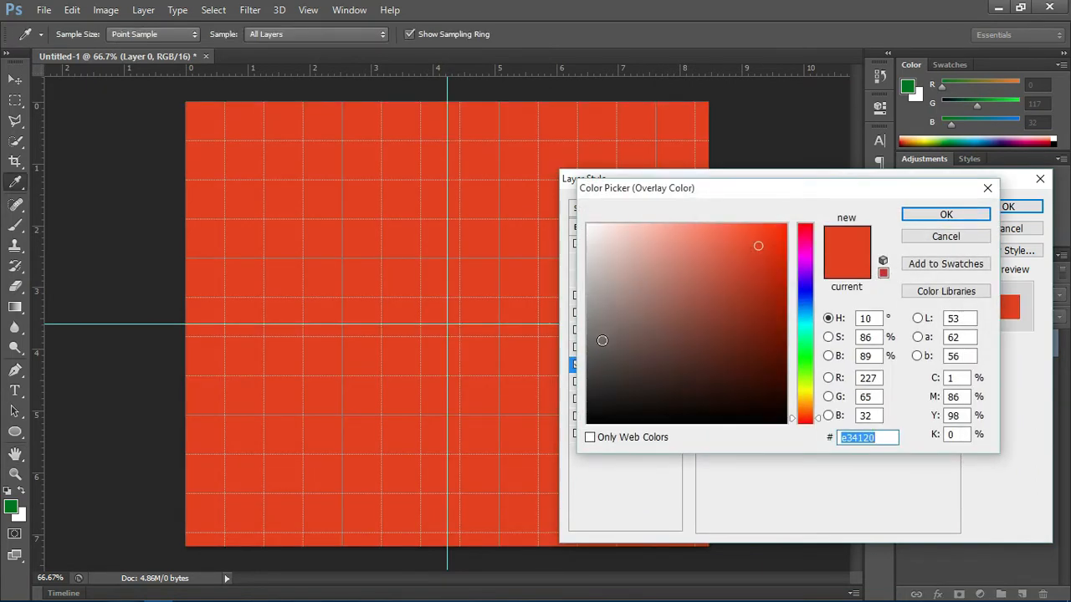
click(600, 345)
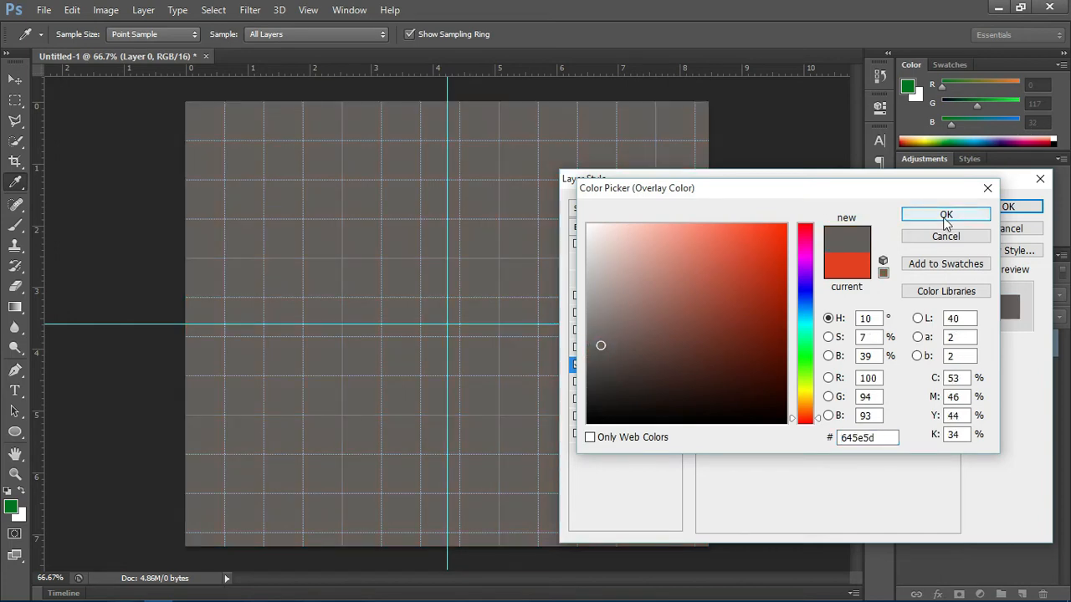
click(601, 338)
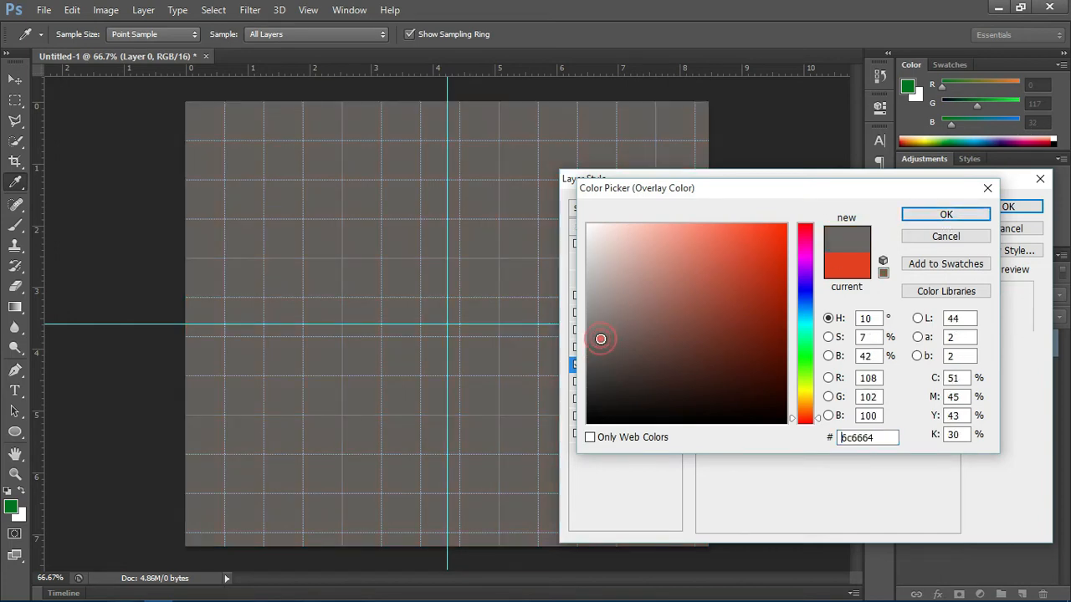
click(944, 215)
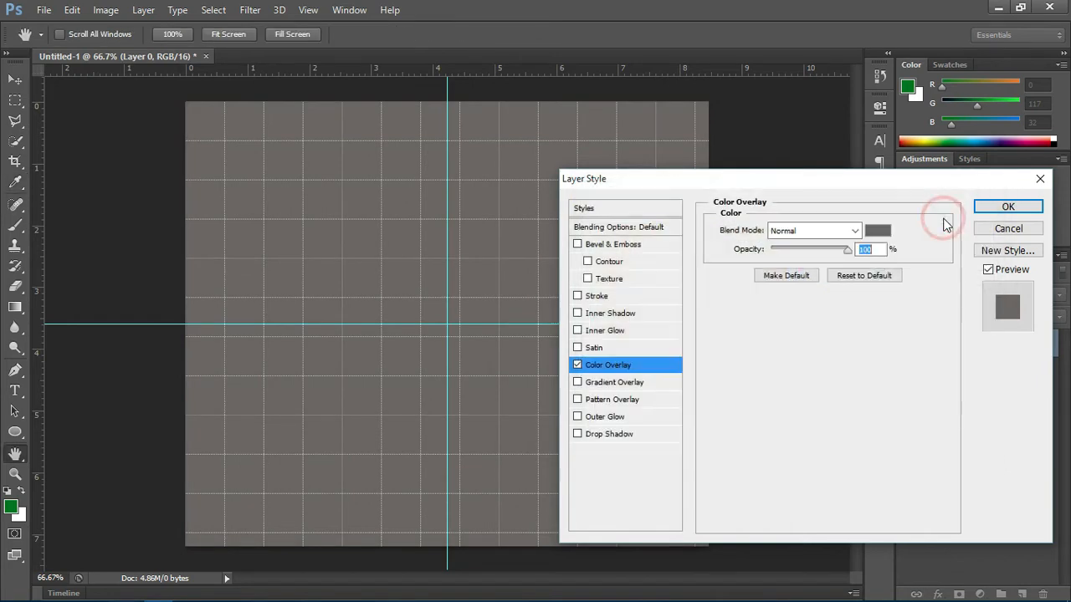
click(1007, 206)
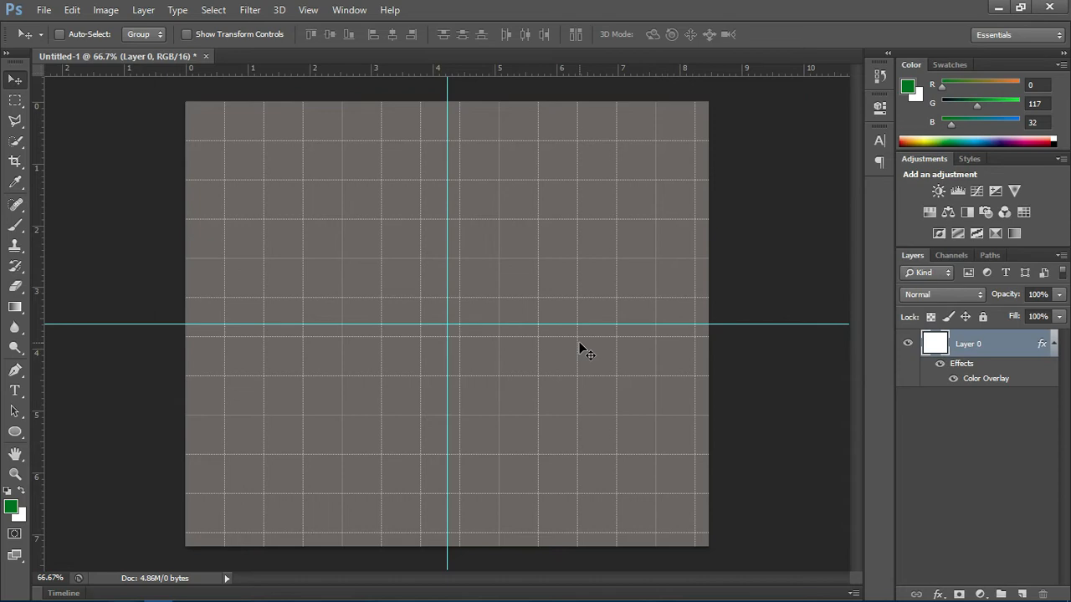
Step: Draw a green circle about 466 px in diameter with the Ellipse tool and centre it on the intersection of the guides
click(16, 434)
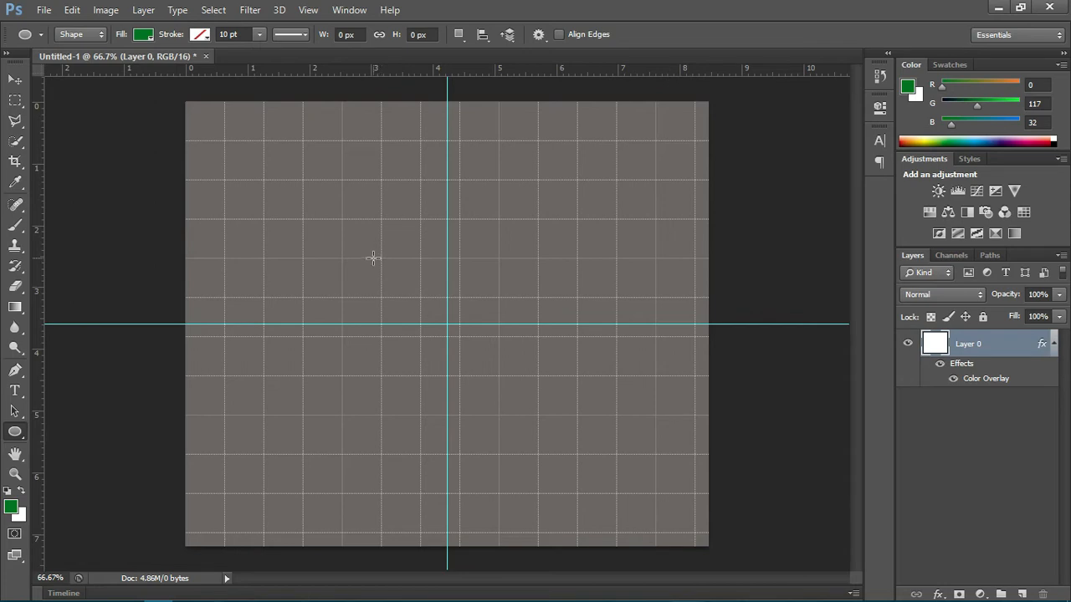
drag(373, 257, 701, 501)
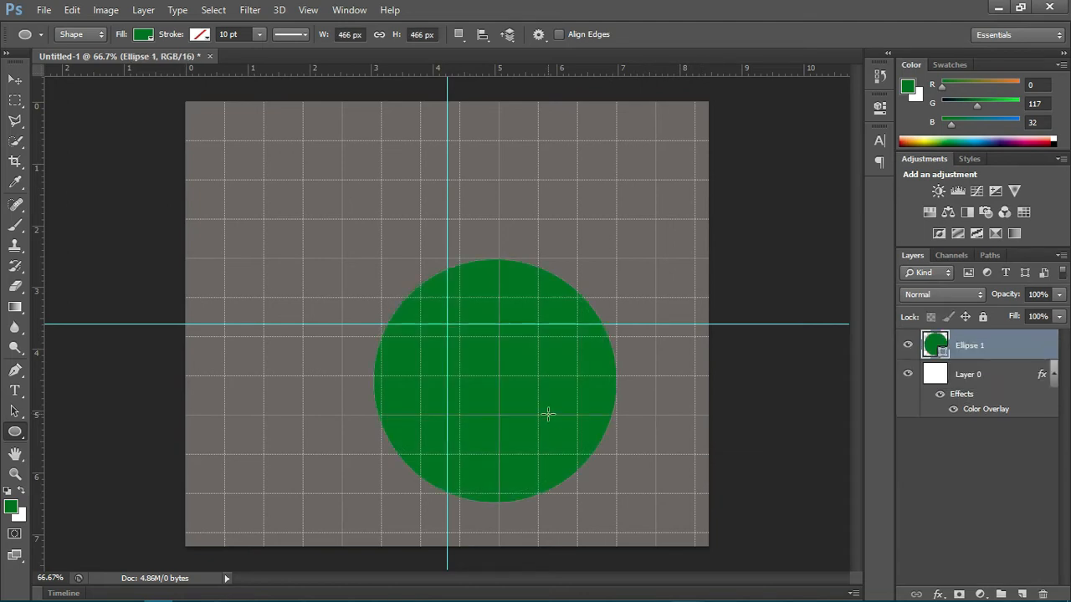
key(v)
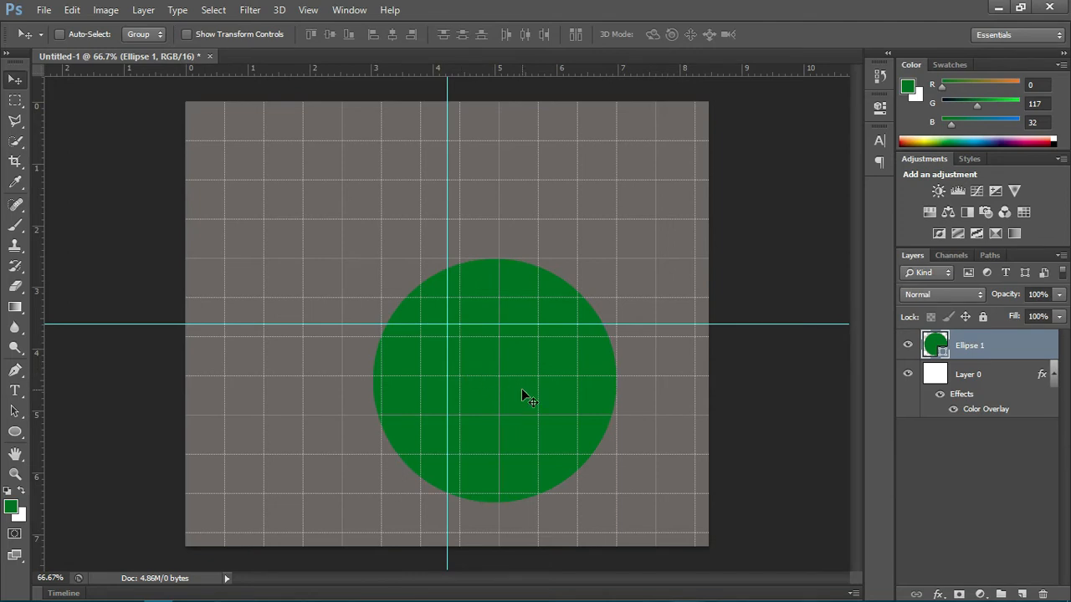
drag(522, 390, 483, 332)
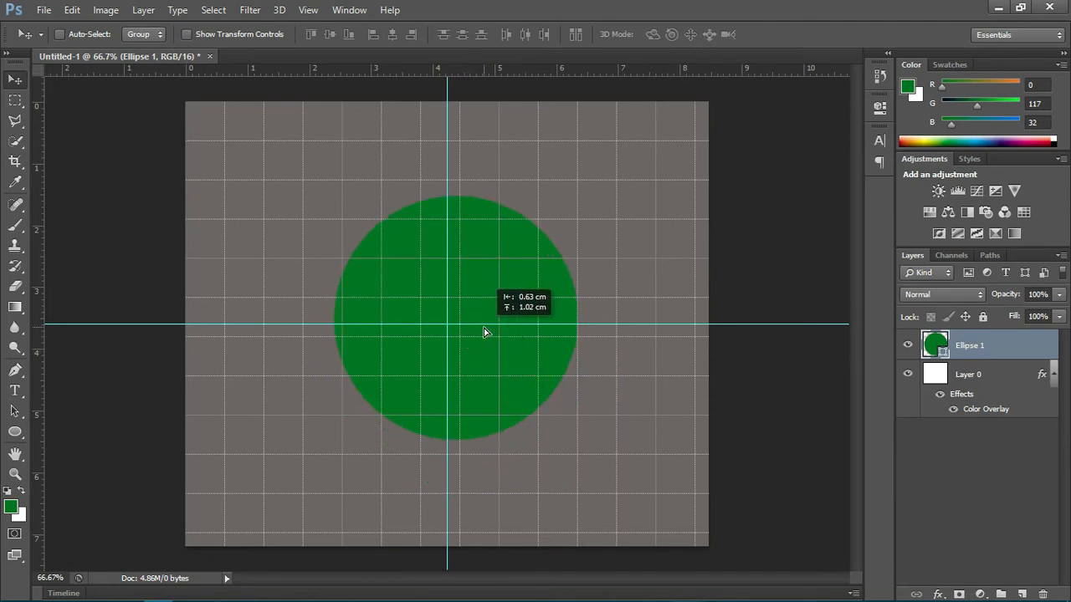
drag(483, 332, 477, 330)
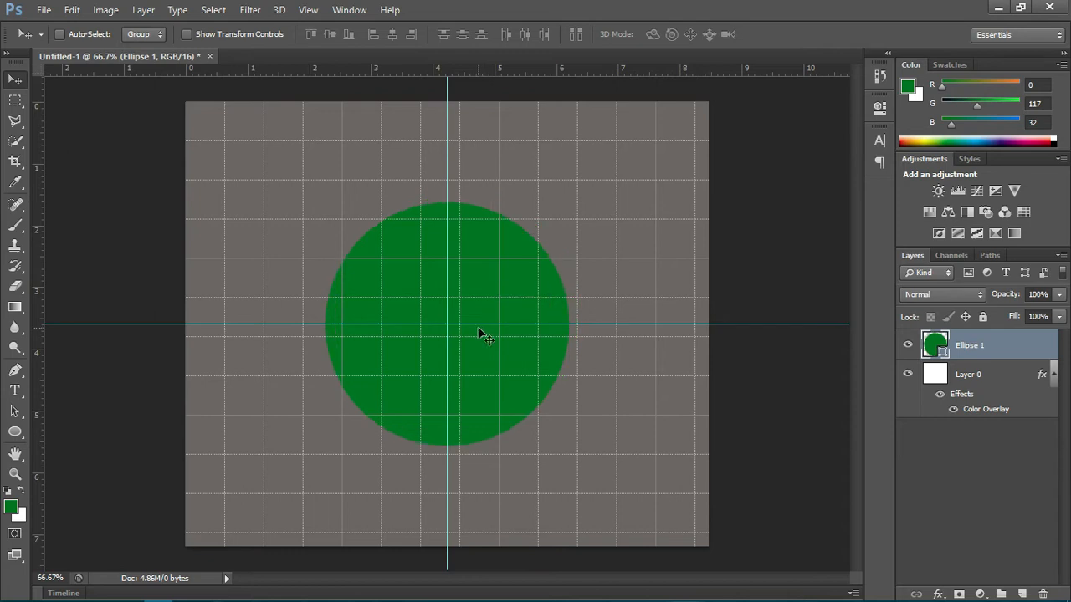
Step: Inspect the circle's centre point against the guide intersection at high magnification, using Free Transform without changing the shape
key(ctrl+t)
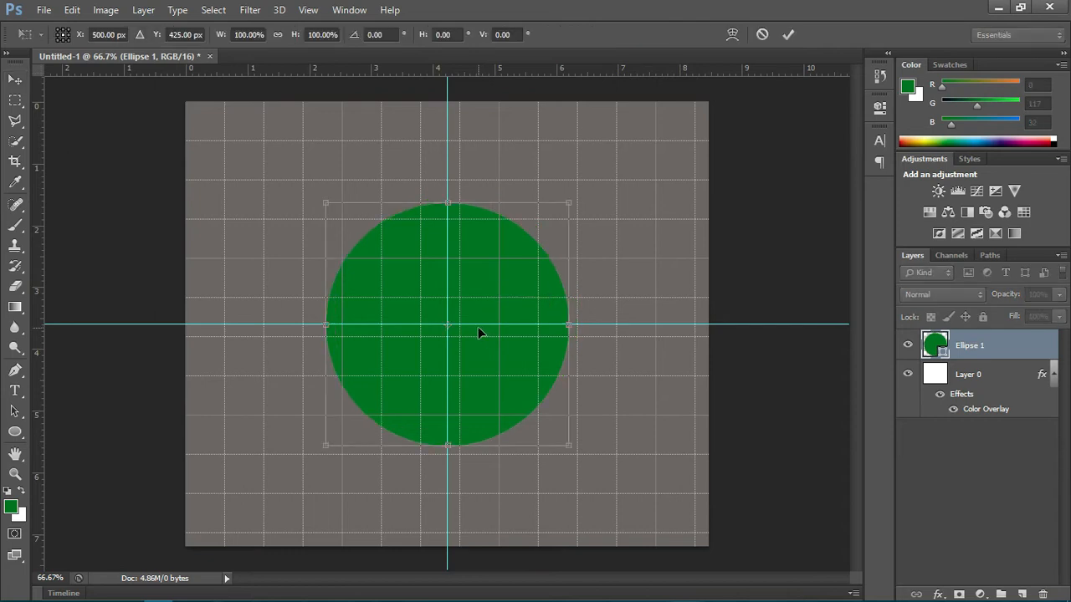
key(ctrl+plus)
key(ctrl+plus)
key(ctrl+plus)
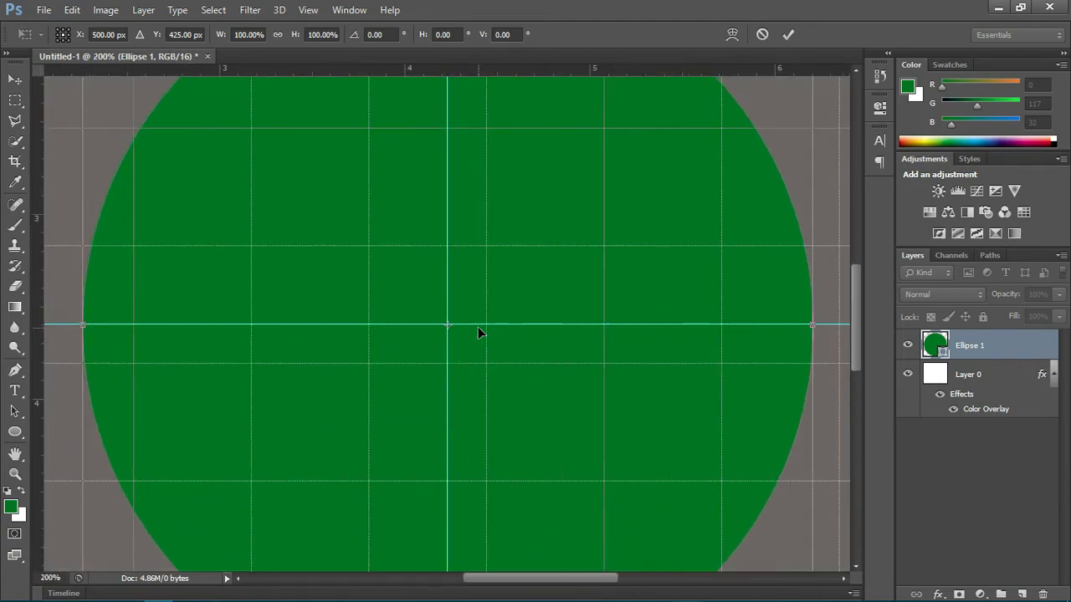
key(ctrl+plus)
key(ctrl+plus)
key(ctrl+plus)
key(ctrl+plus)
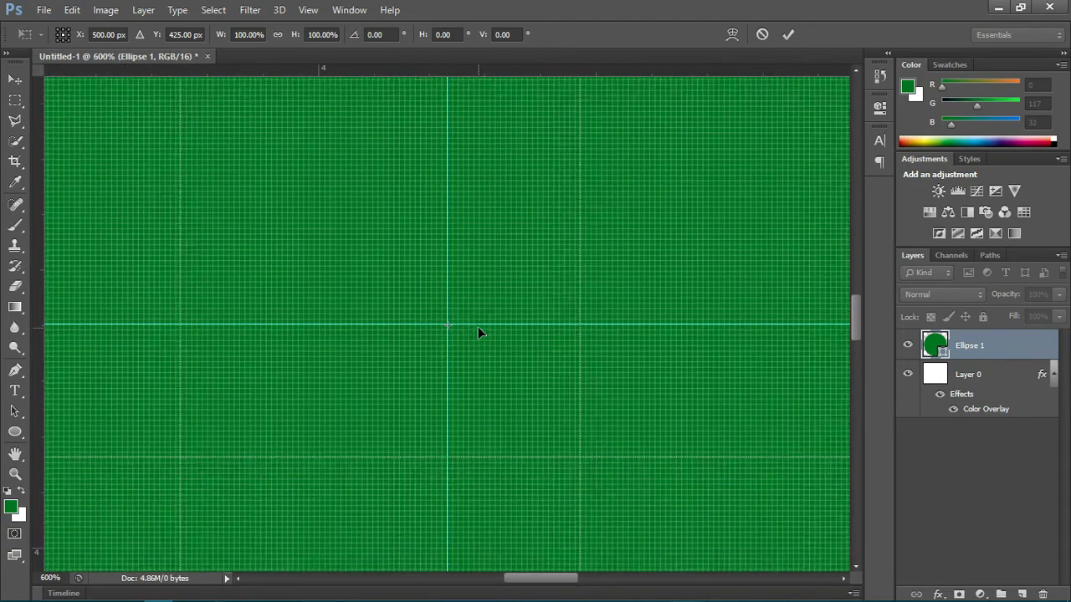
key(ctrl+minus)
key(ctrl+minus)
key(ctrl+minus)
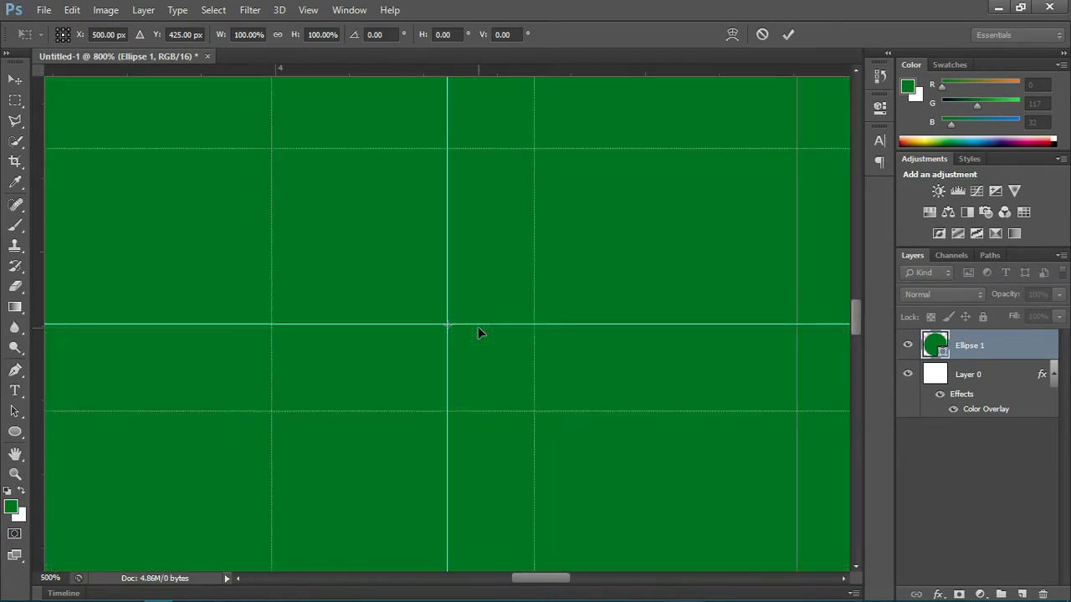
key(ctrl+minus)
key(ctrl+minus)
key(ctrl+minus)
key(ctrl+minus)
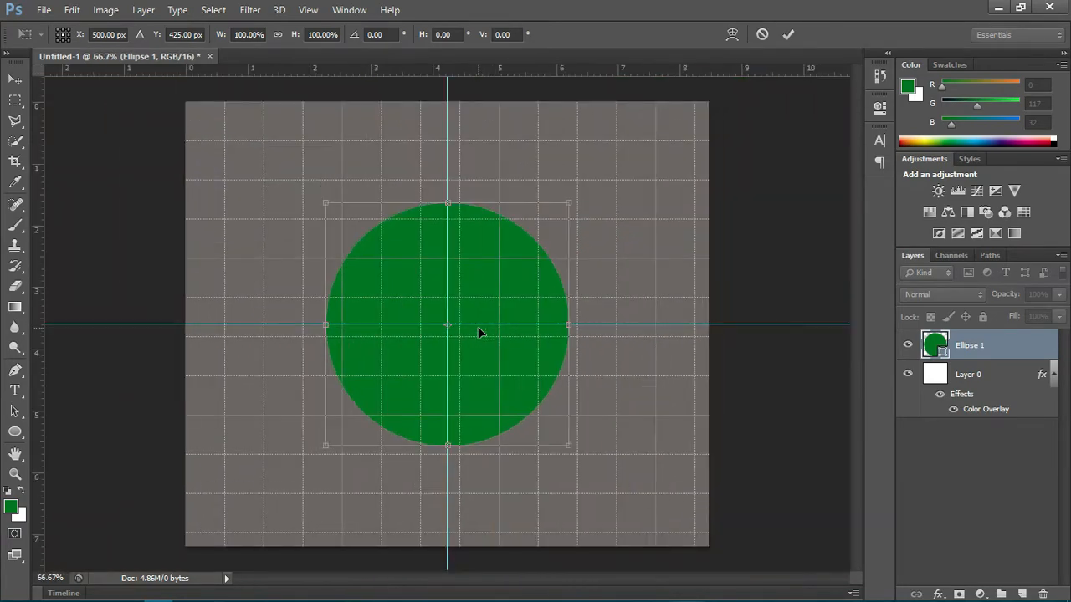
key(ctrl+plus)
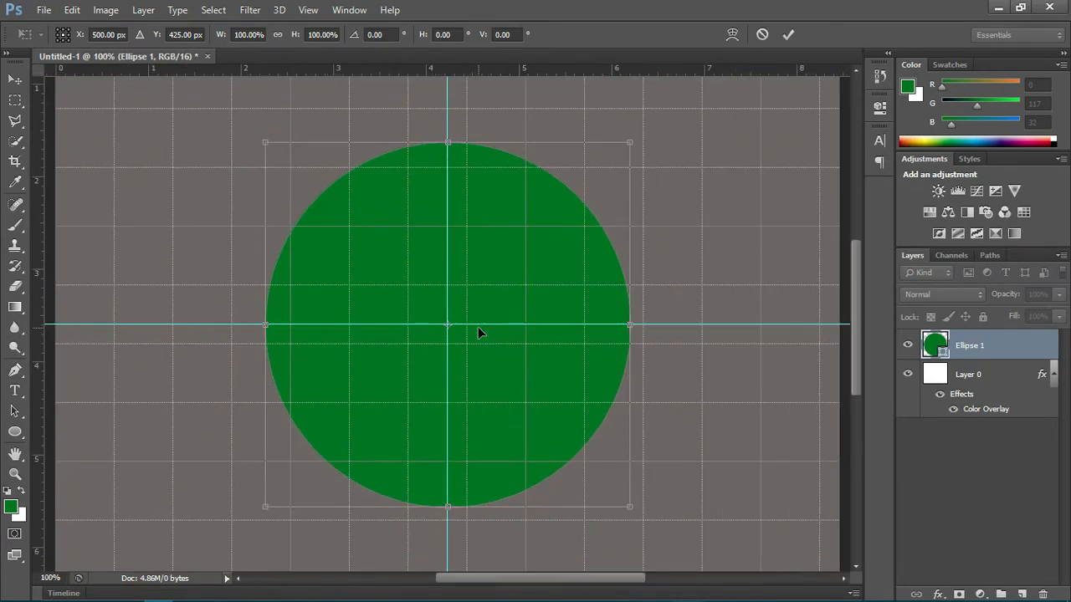
click(782, 42)
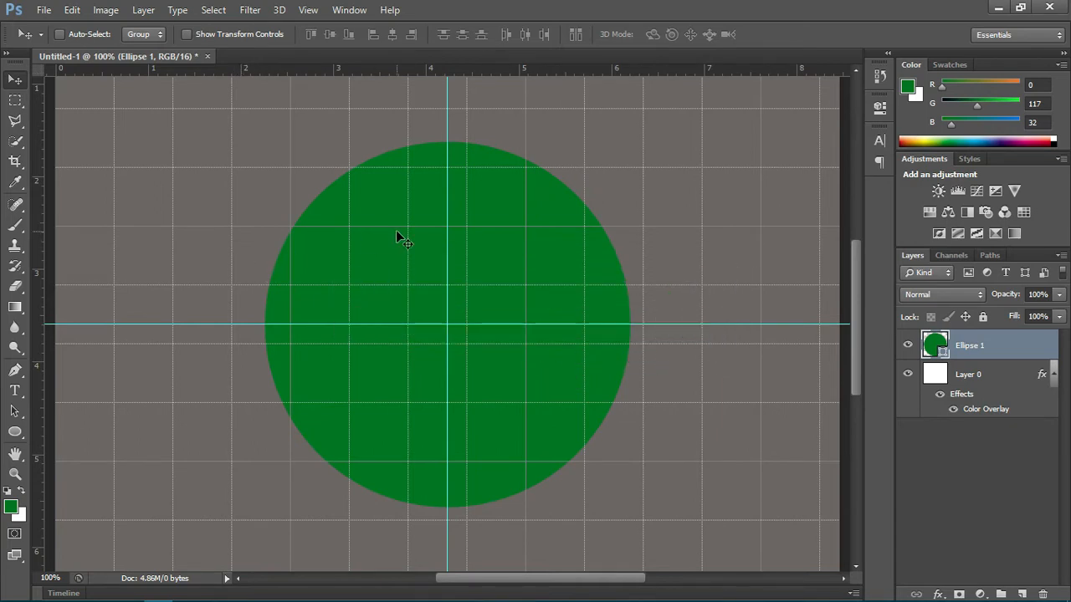
Step: Swap the foreground and background colours and change the circle's fill to white
click(19, 492)
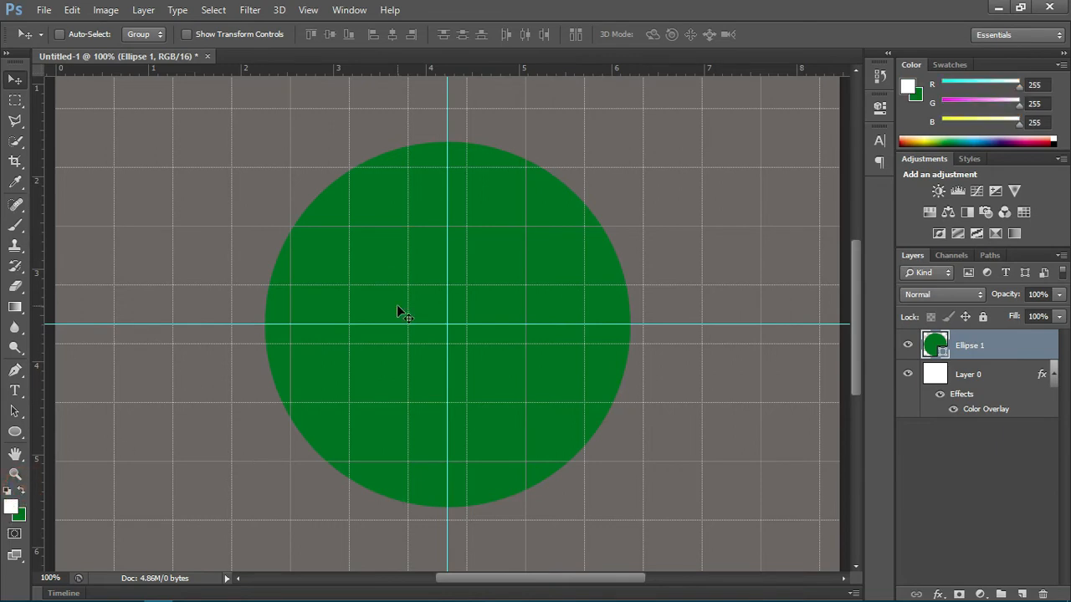
key(u)
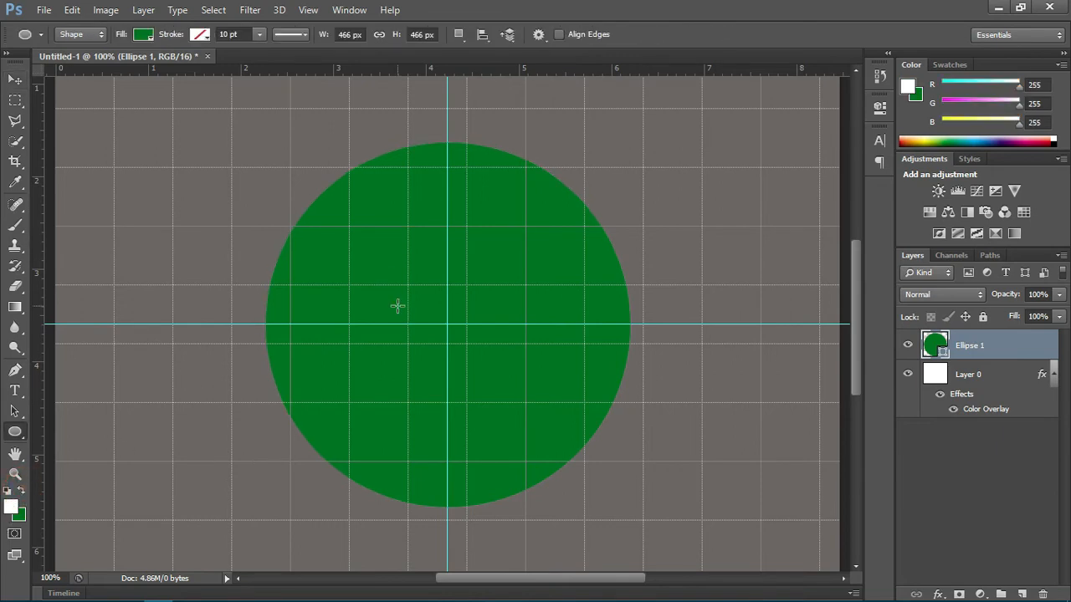
click(143, 36)
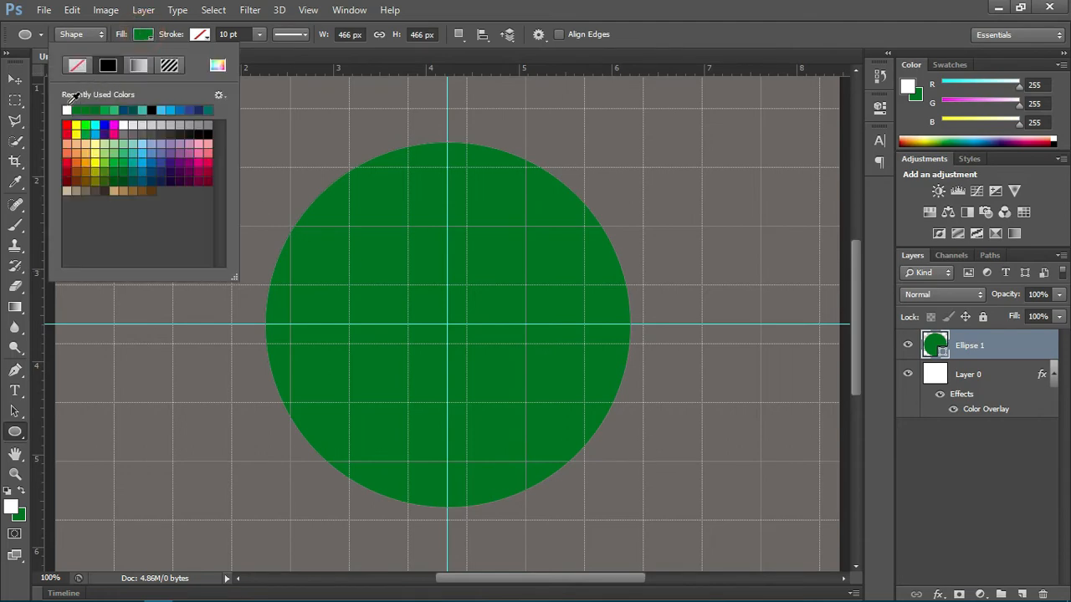
click(67, 110)
click(146, 38)
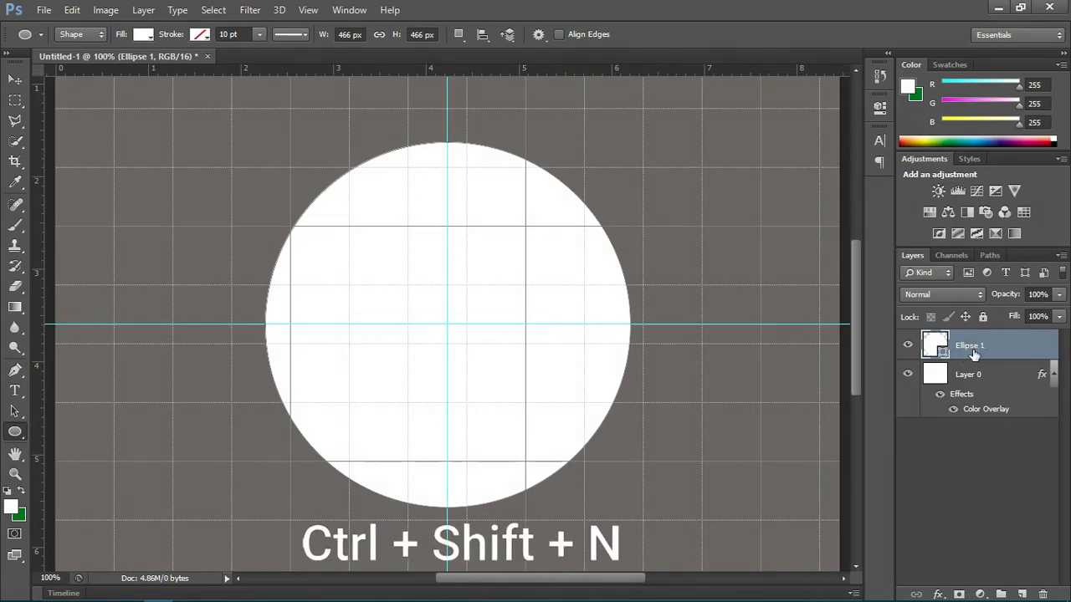
Step: Create a new layer above the circle and set the Pen tool to Shape mode
key(ctrl+shift+n)
key(Return)
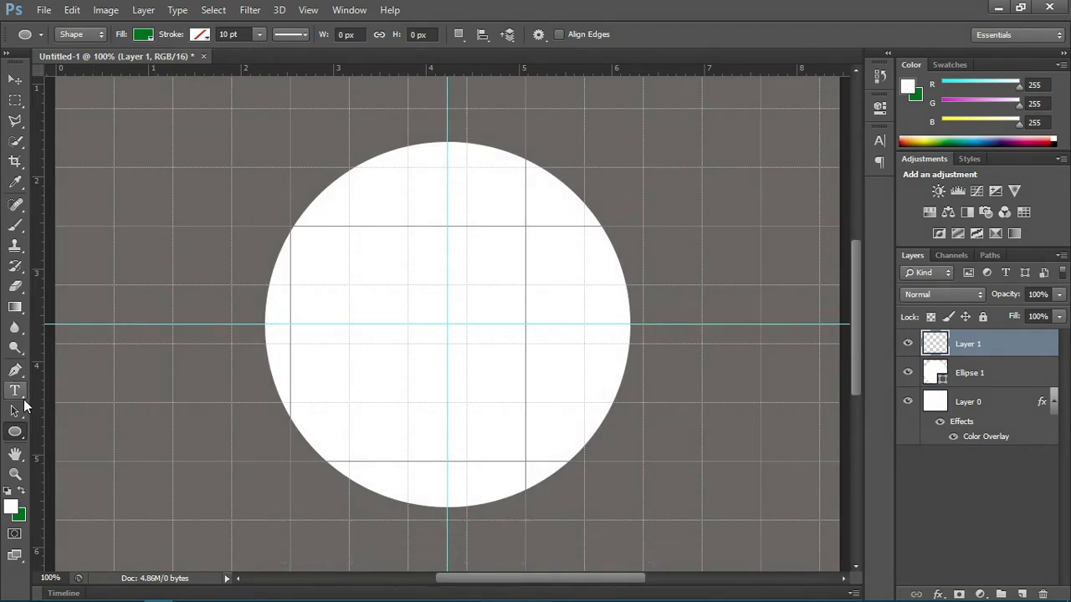
click(16, 370)
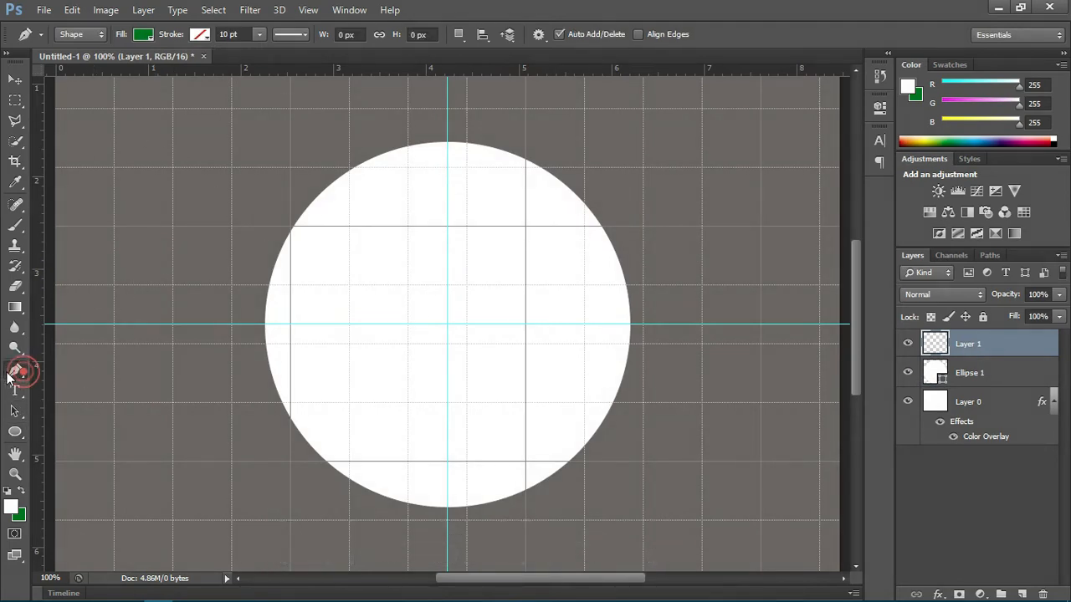
click(92, 34)
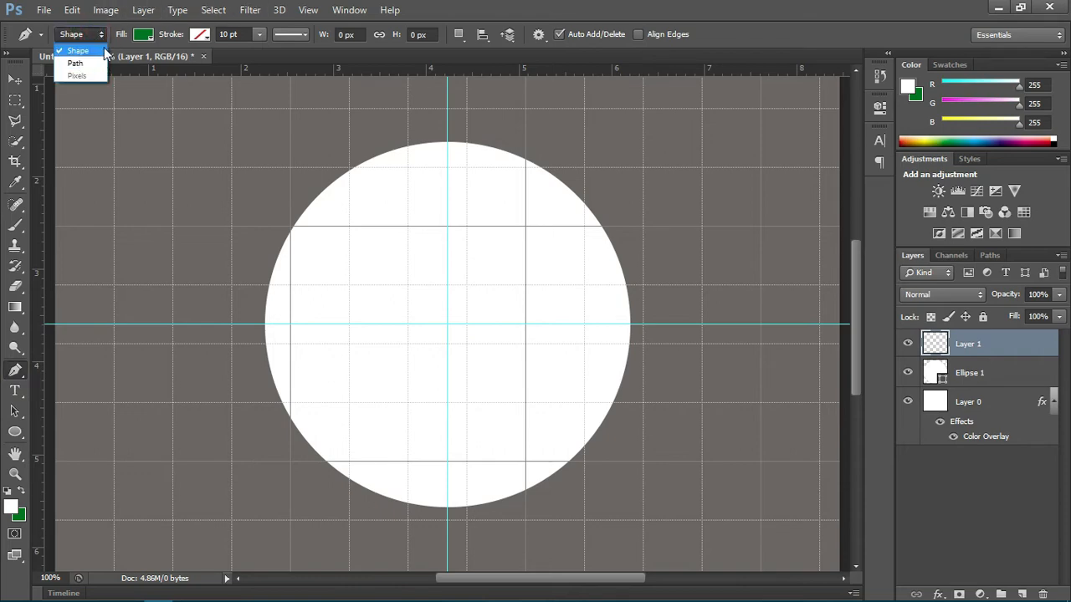
click(100, 50)
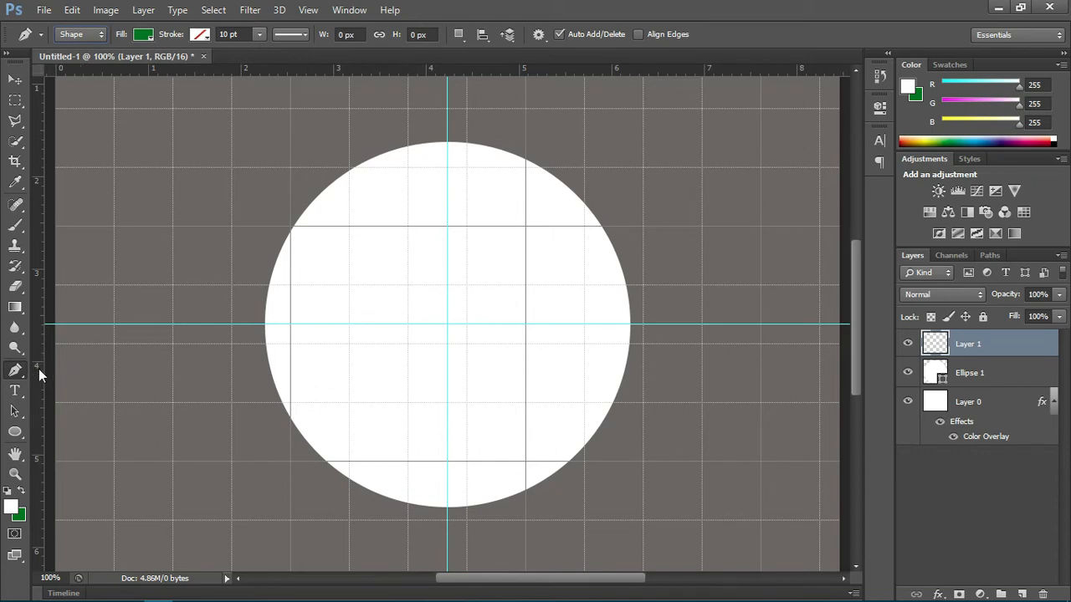
Step: Add guides along the circle's left and bottom edges and draw a white triangular speech-bubble tail, about 334 × 359 px, pointing to their intersection
drag(38, 369, 264, 472)
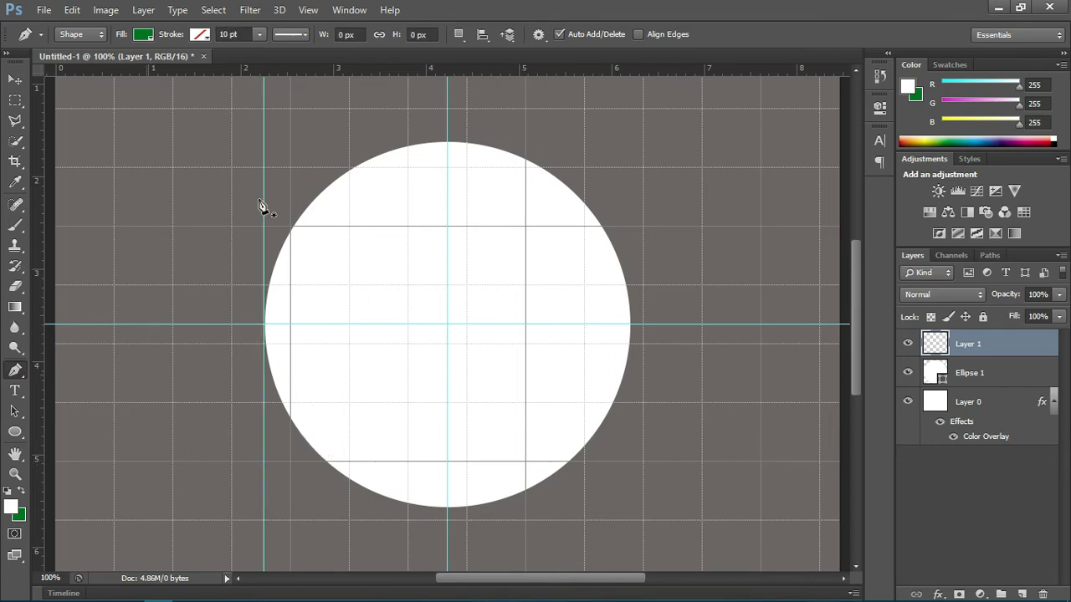
drag(400, 69, 422, 508)
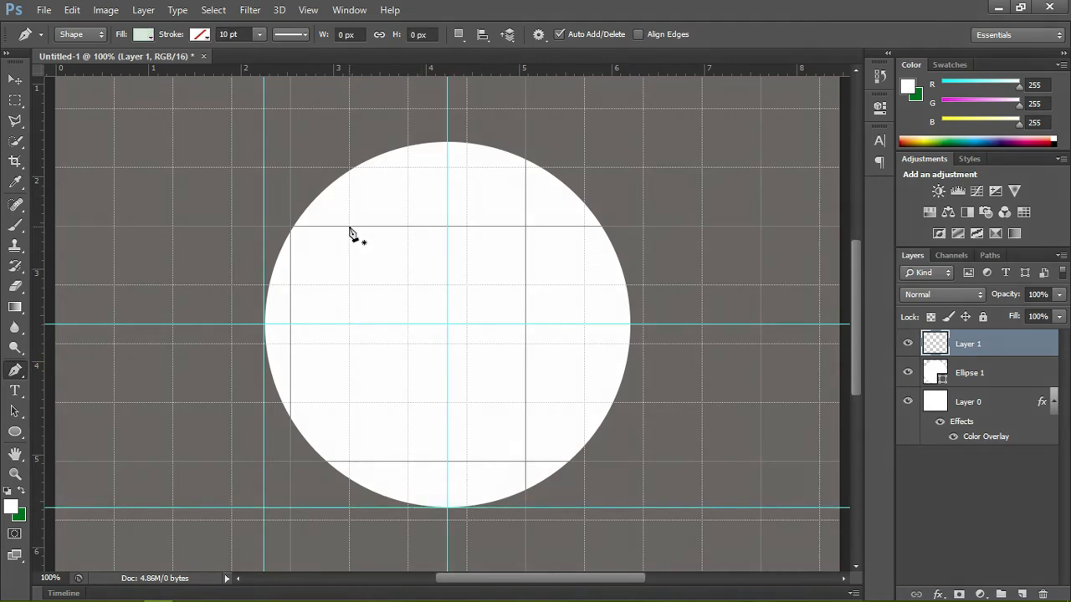
click(349, 226)
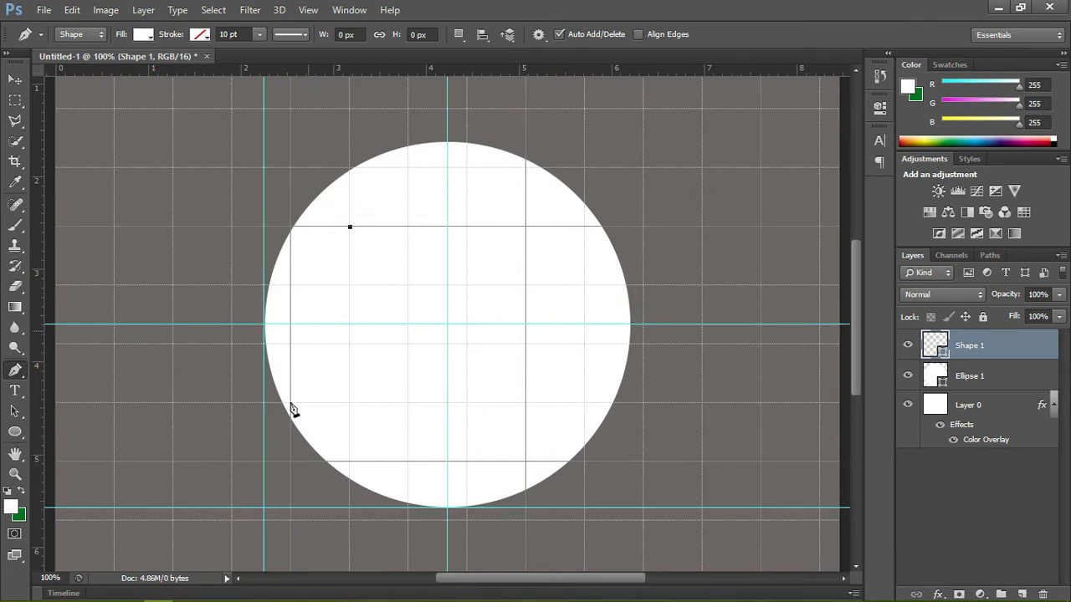
click(263, 507)
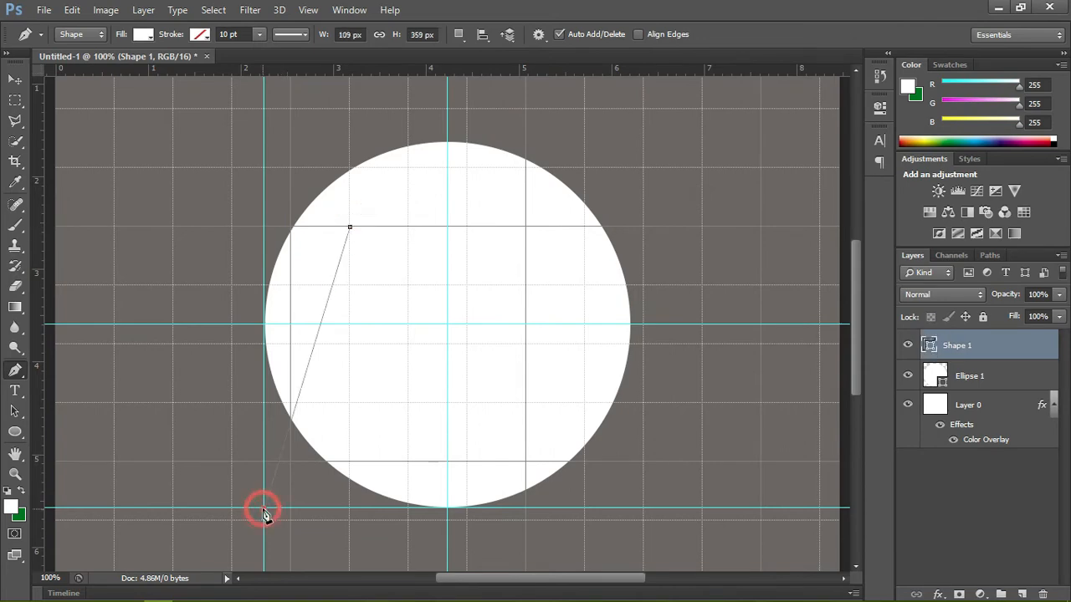
click(525, 405)
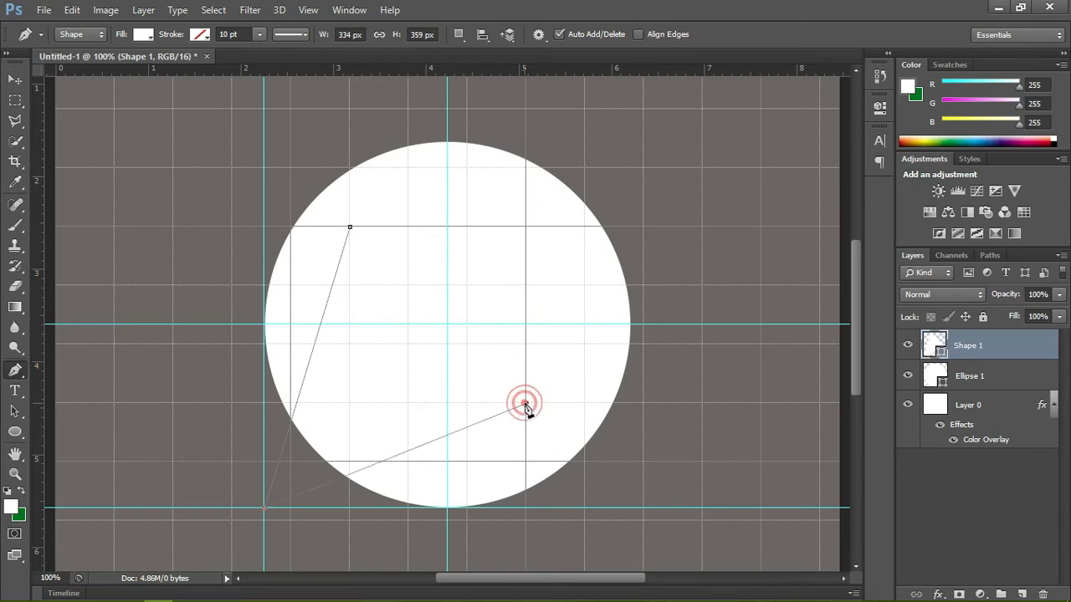
click(349, 227)
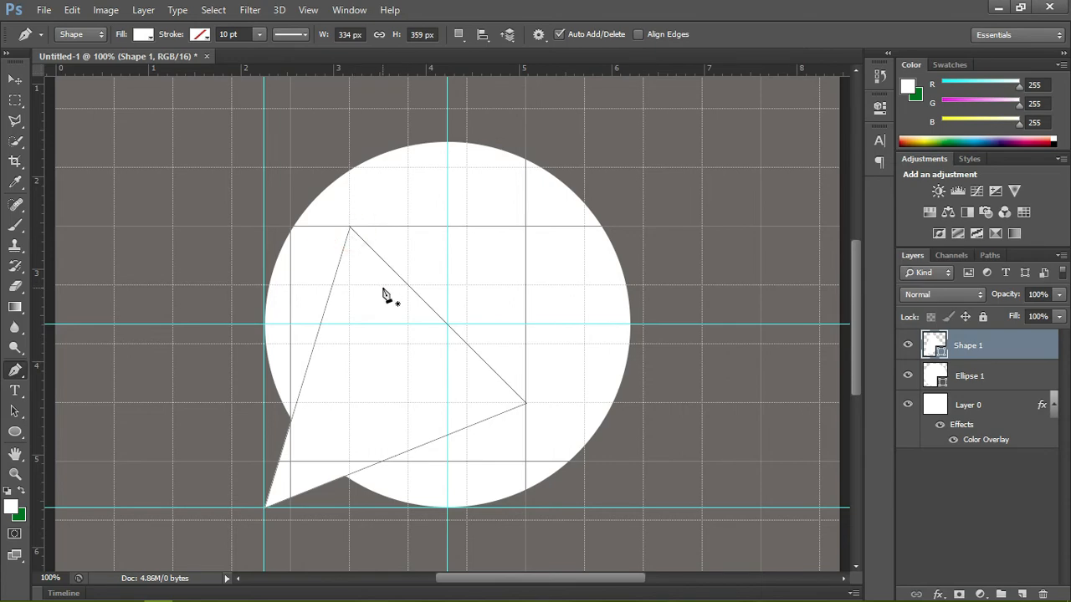
key(v)
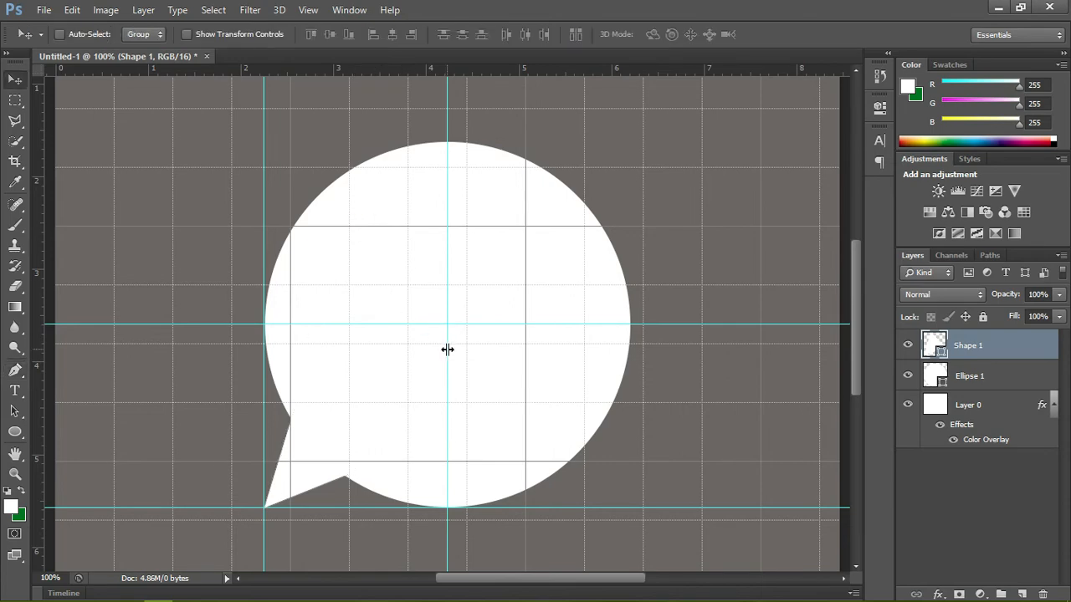
Step: Merge the tail and circle layers into one speech-bubble shape, then test moving it and undo the move
shift+click(1015, 382)
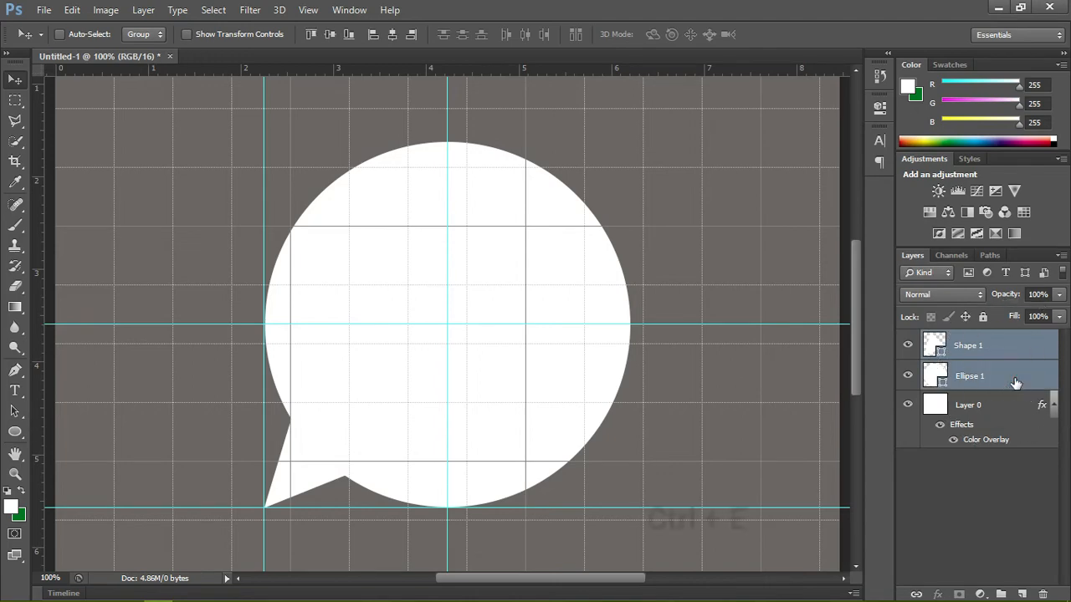
key(e)
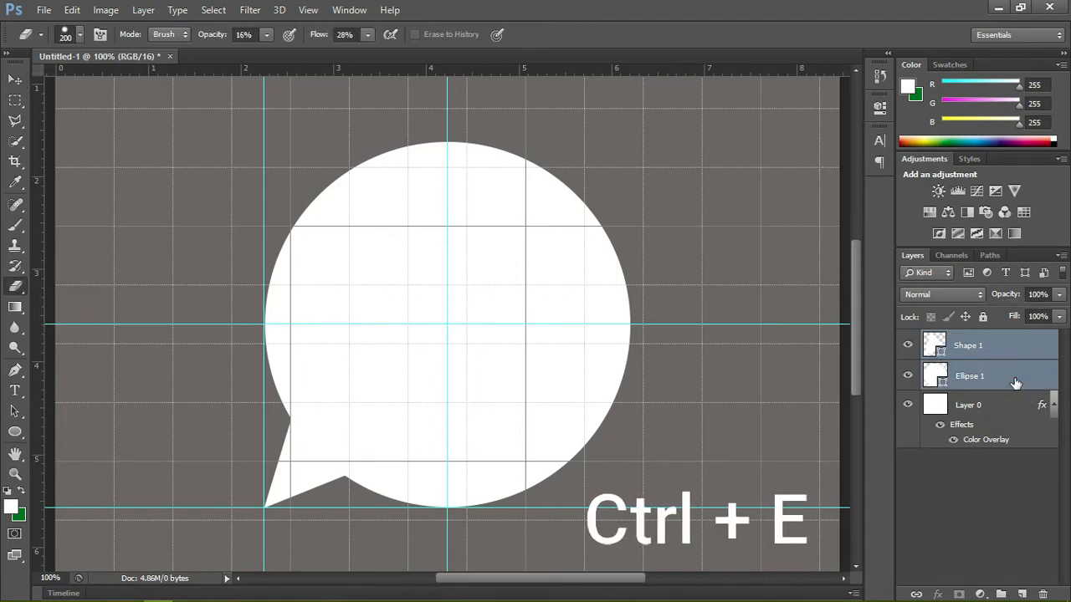
key(ctrl+e)
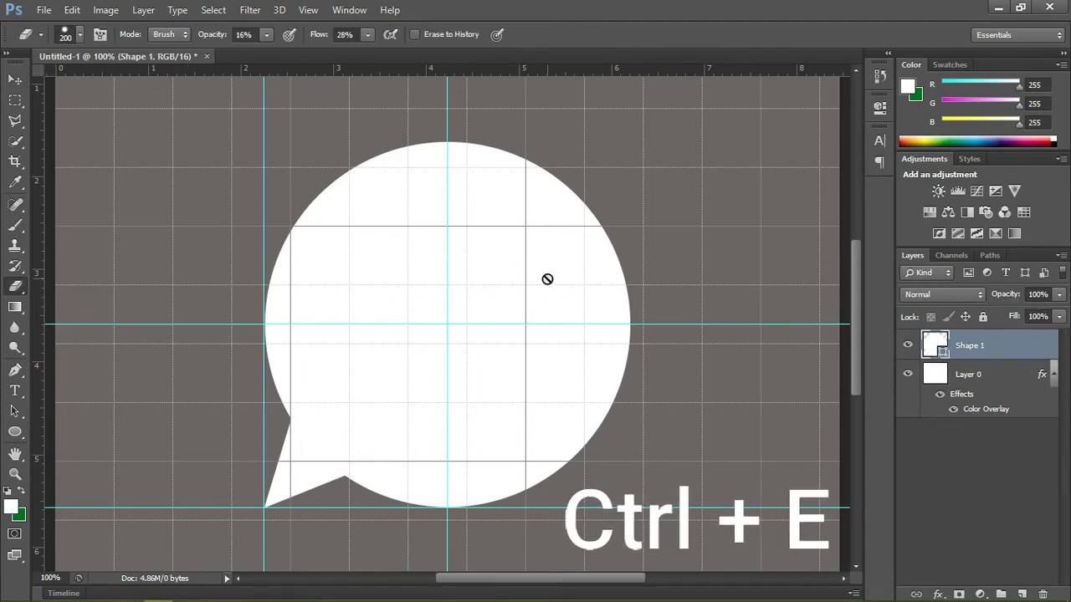
key(v)
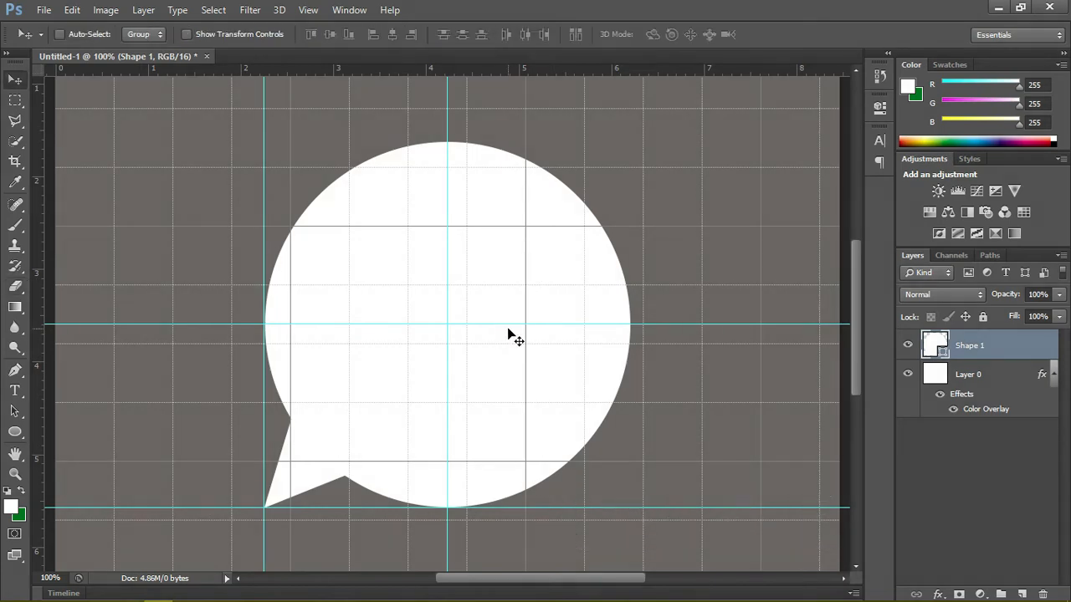
drag(384, 419, 358, 460)
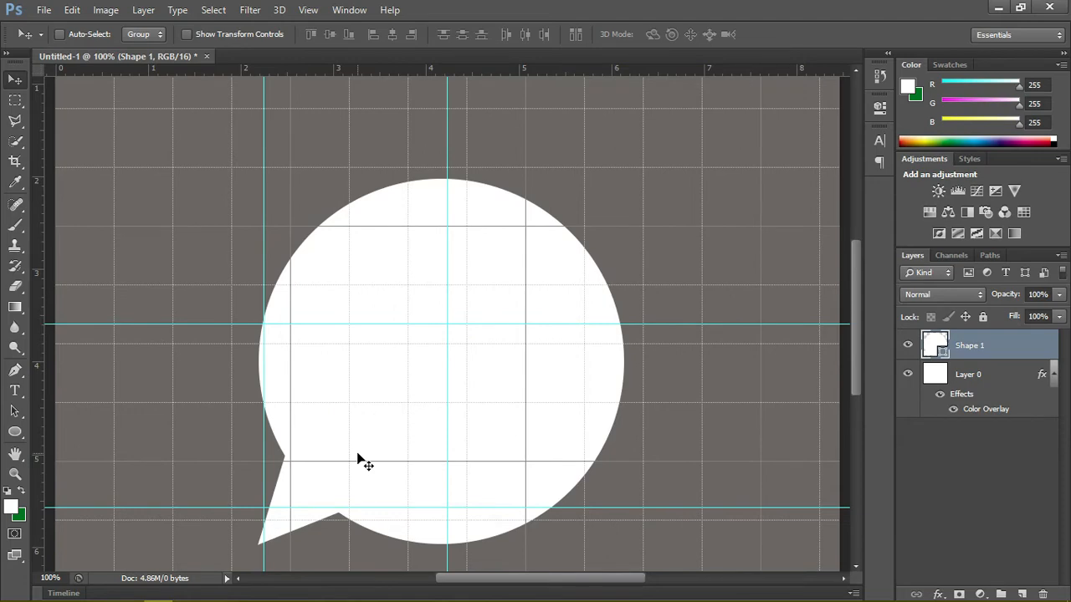
key(ctrl+z)
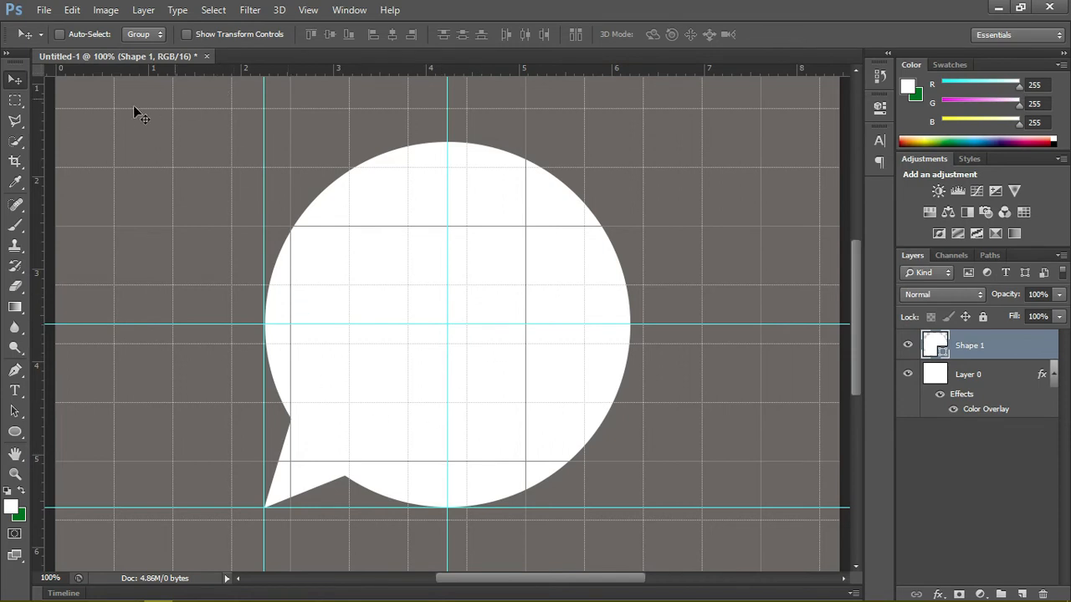
Step: Set the Quick Selection brush size to 70 and clear the trial selection made on the speech bubble
click(15, 143)
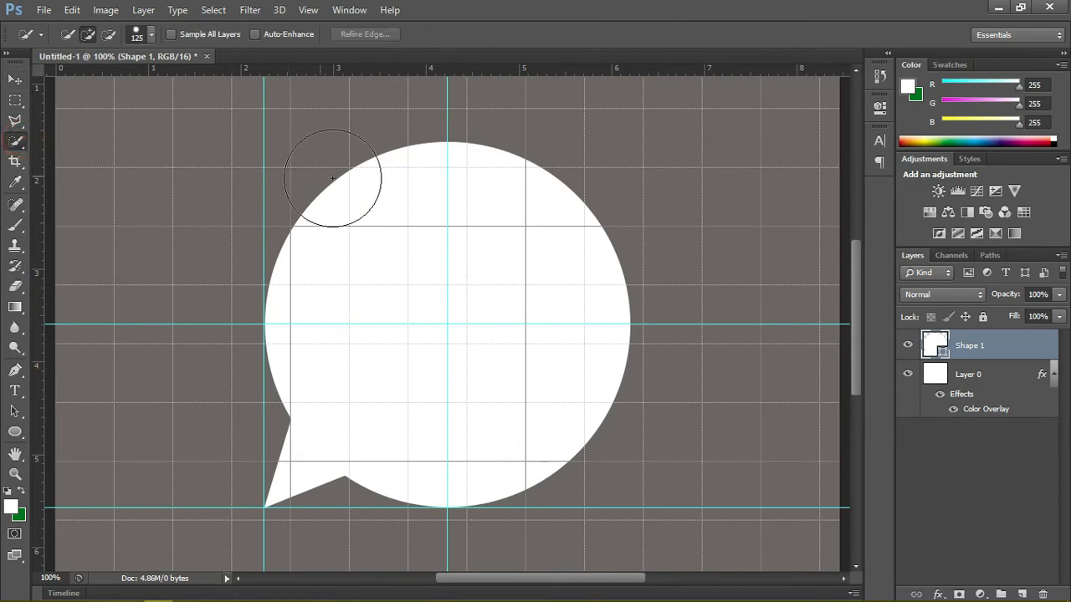
click(394, 177)
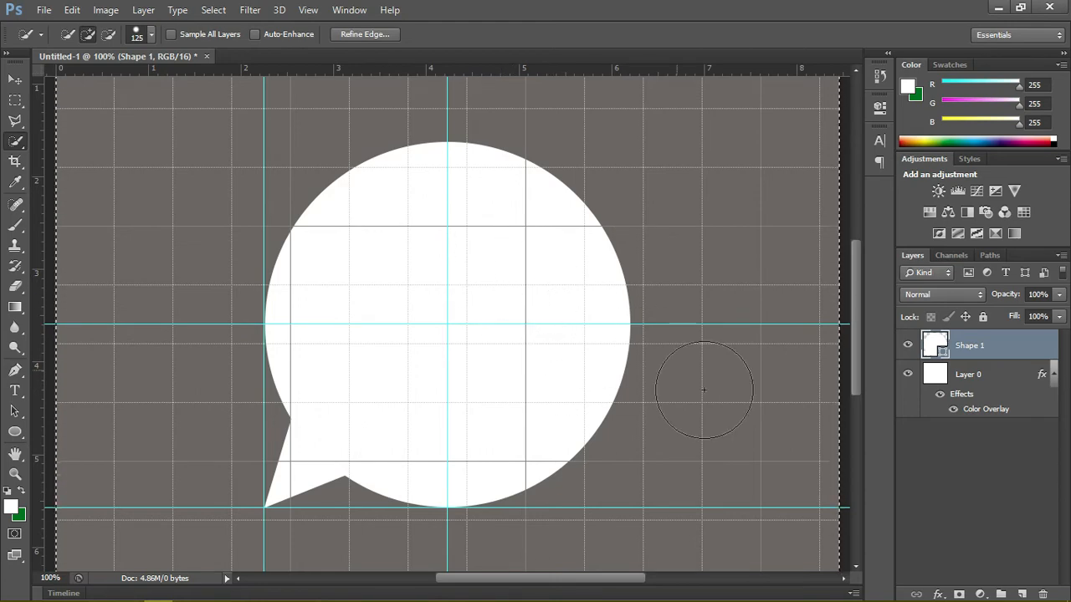
key(bracketleft)
key(bracketleft)
key(bracketleft)
key(bracketleft)
key(ctrl+minus)
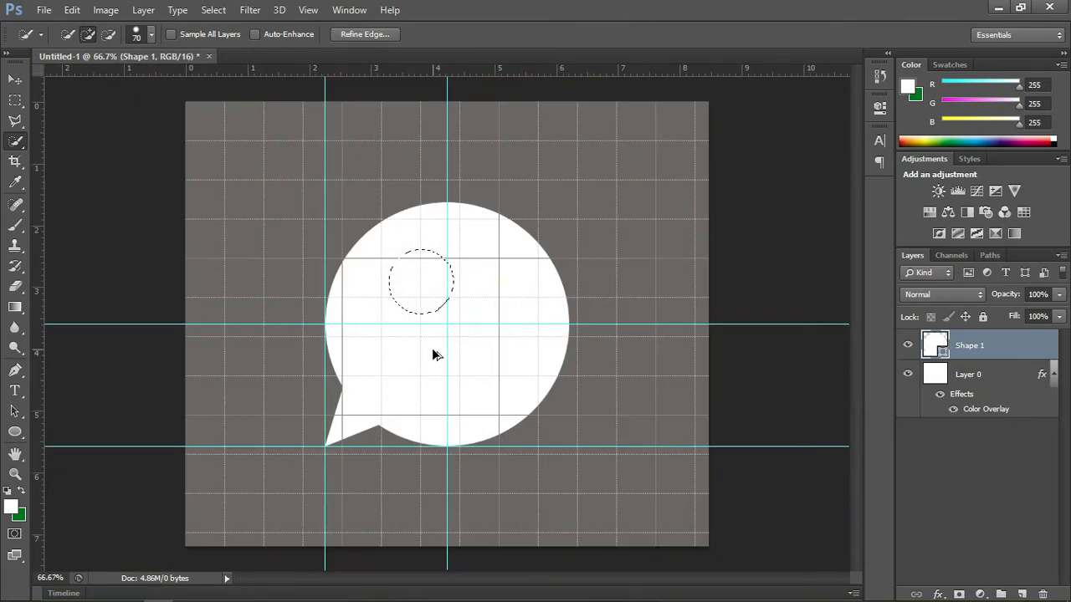
key(ctrl+d)
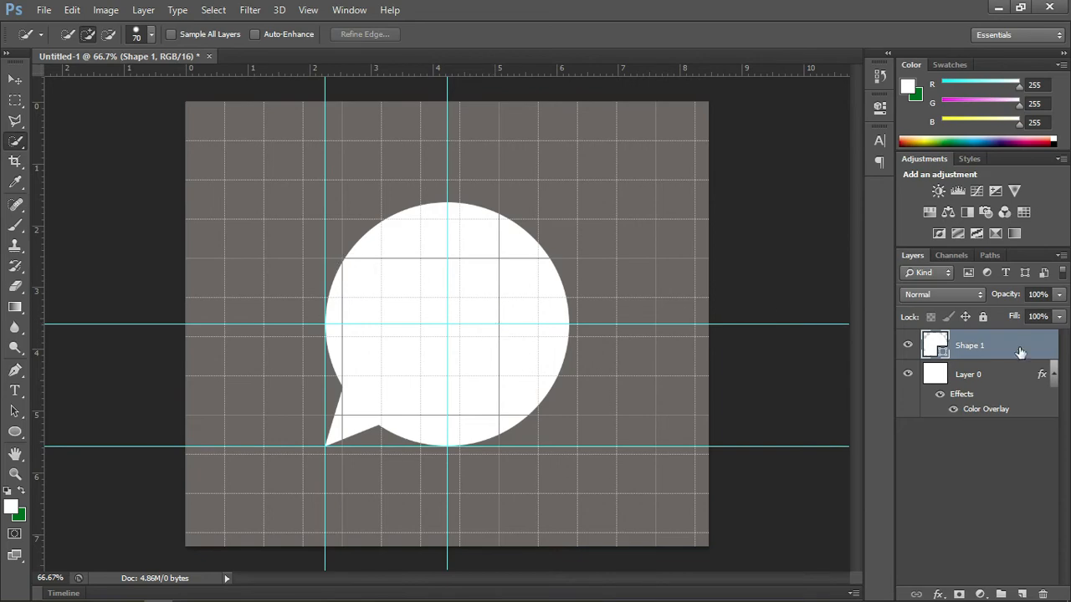
Step: Rasterize the speech-bubble layer and select the whole bubble, including its tail, with the Quick Selection tool
right_click(989, 349)
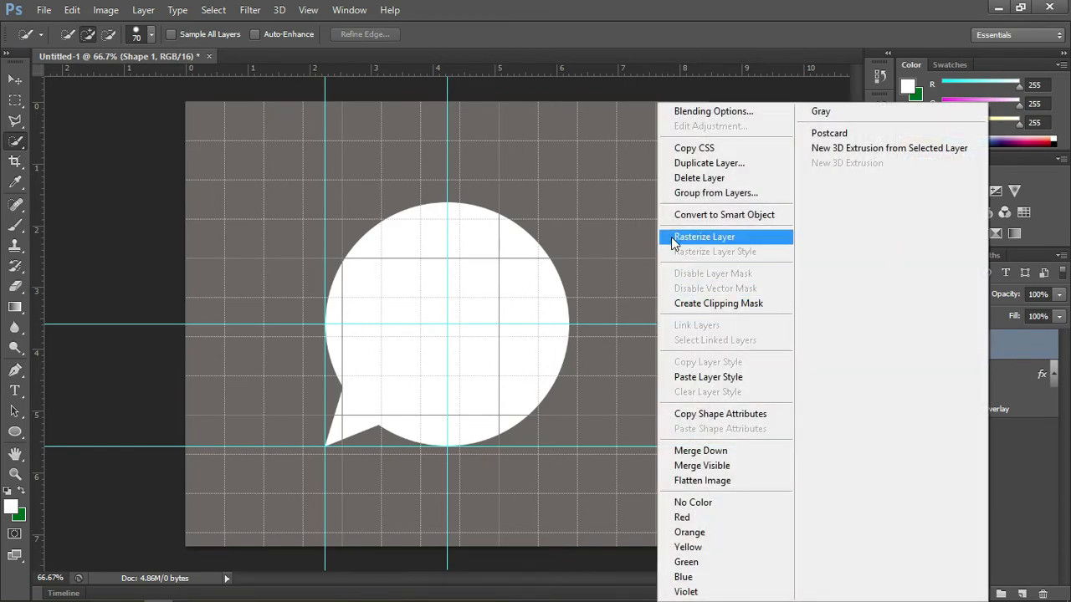
click(703, 237)
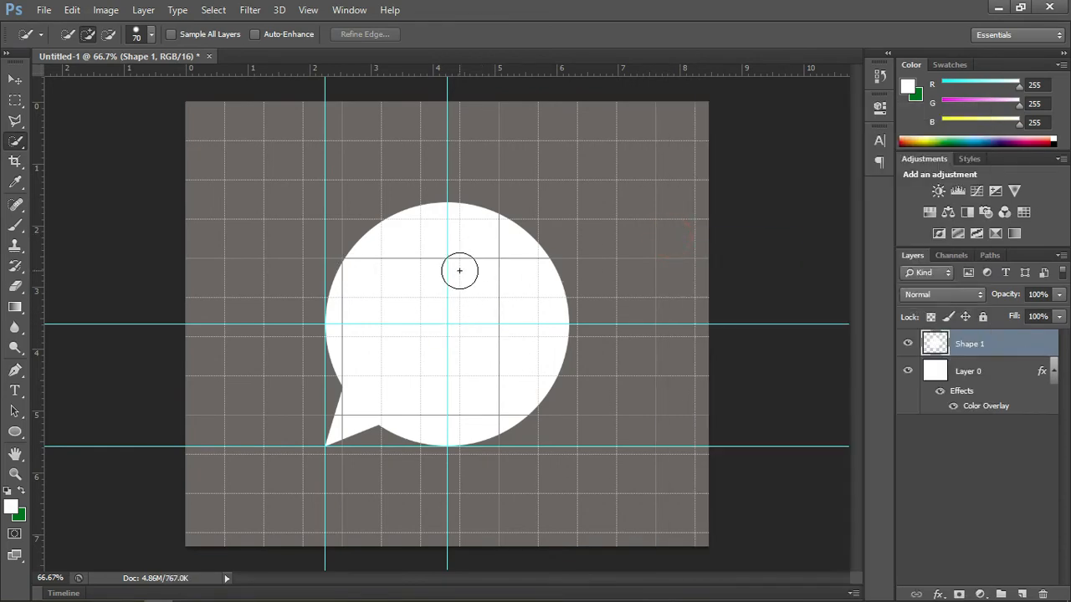
mouse_move(458, 269)
mouse_down()
mouse_move(421, 338)
mouse_move(385, 320)
mouse_move(439, 383)
mouse_move(363, 418)
mouse_up()
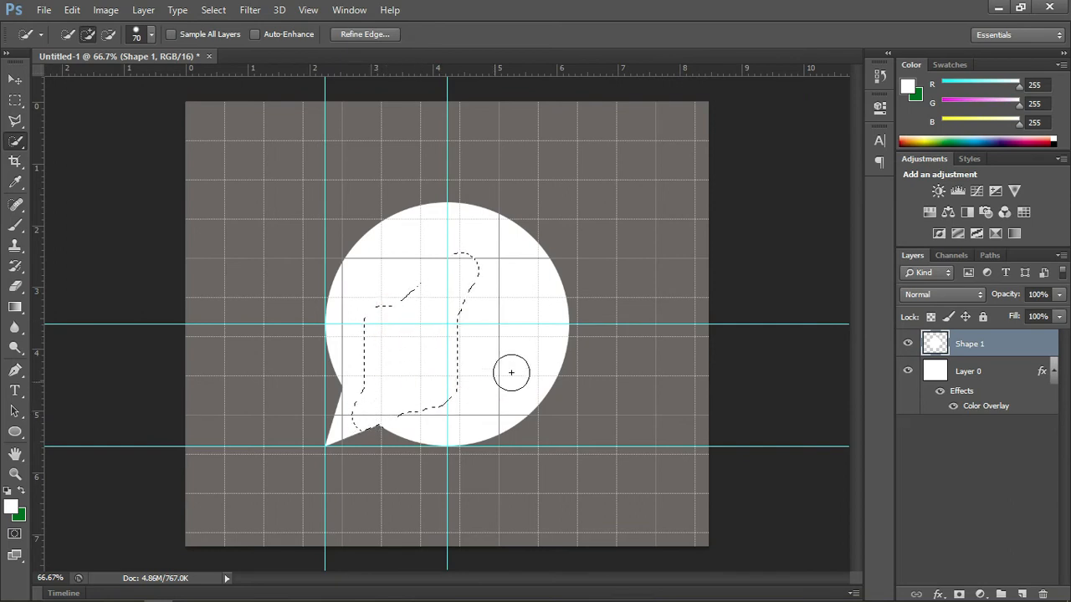
click(532, 327)
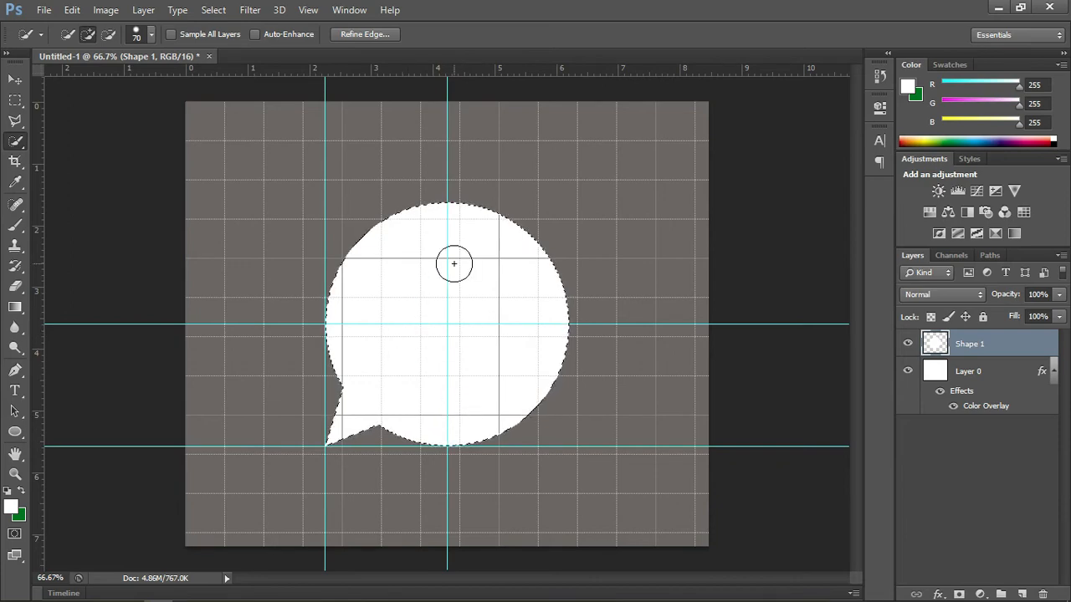
Step: Try contracting the speech-bubble selection by 15 pixels, and undo the contraction
click(212, 10)
mouse_move(347, 183)
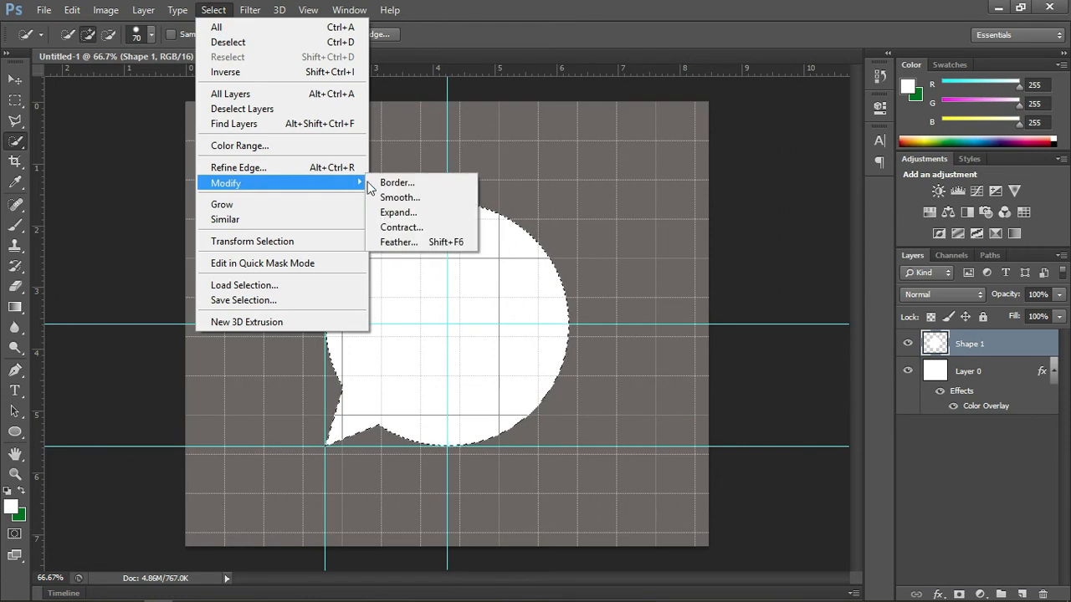
click(415, 226)
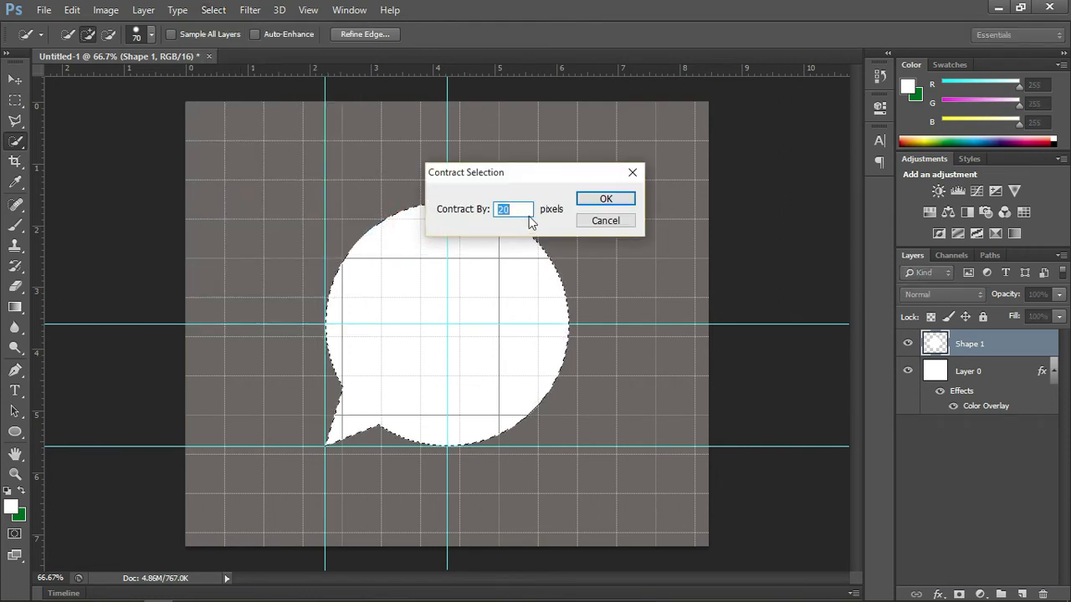
text(15)
click(594, 200)
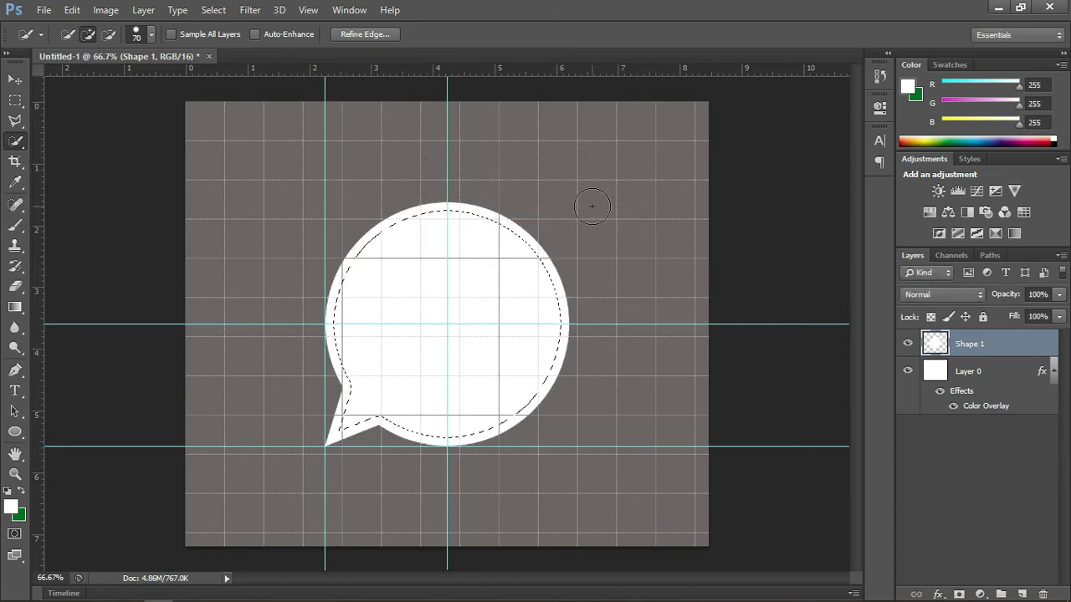
key(ctrl+z)
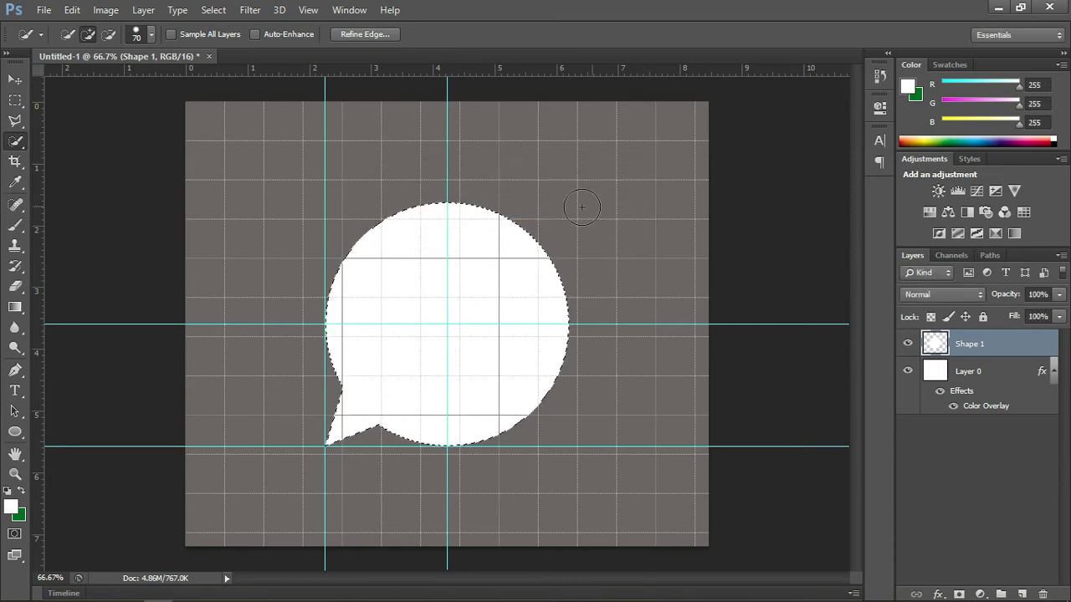
Step: Contract the speech-bubble selection by 20 pixels
click(250, 10)
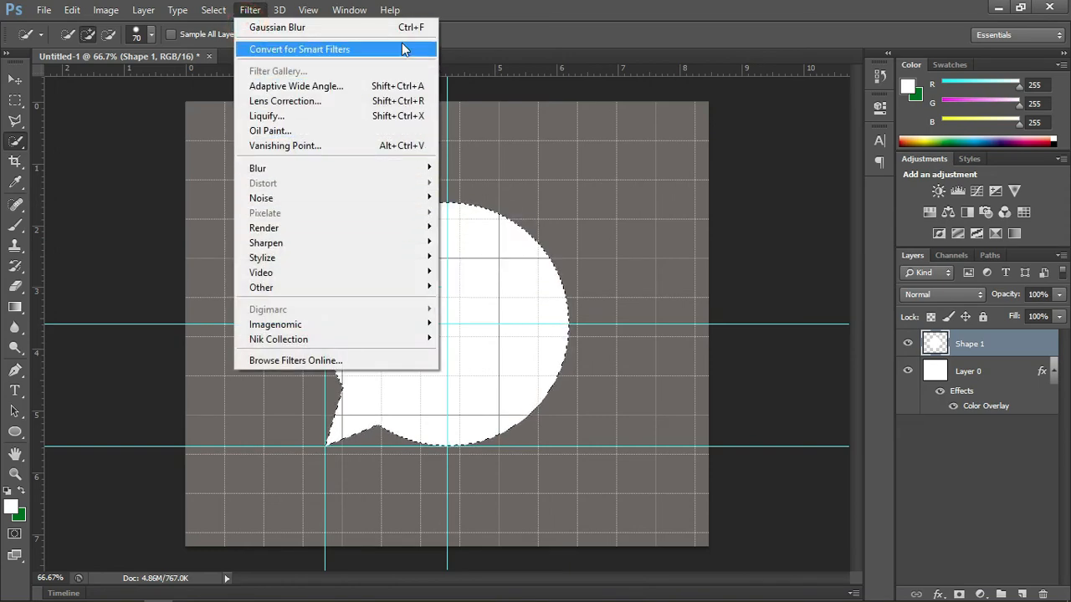
click(223, 12)
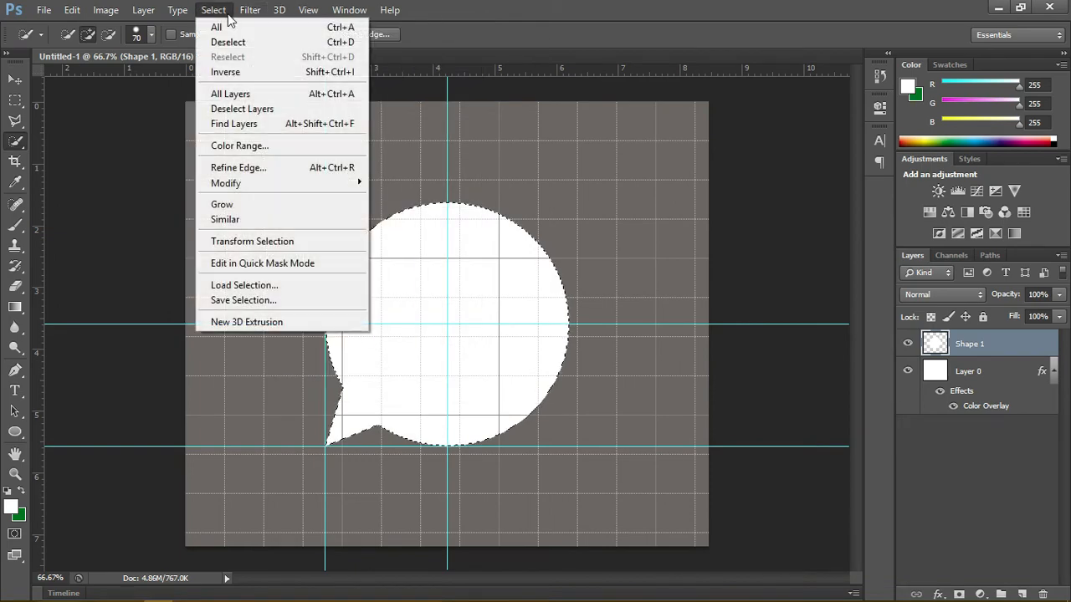
mouse_move(330, 186)
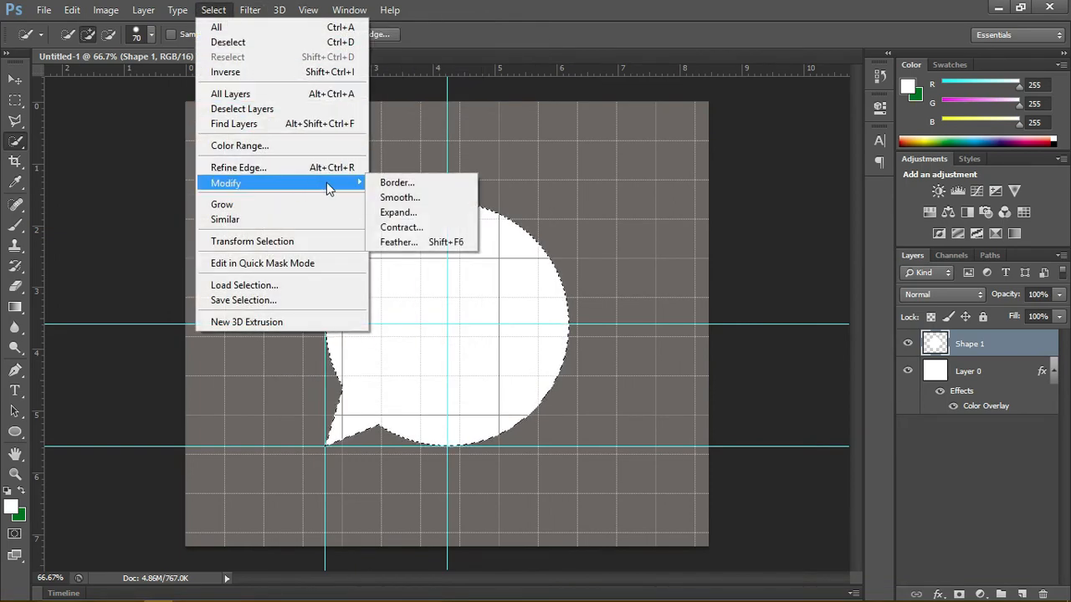
click(425, 227)
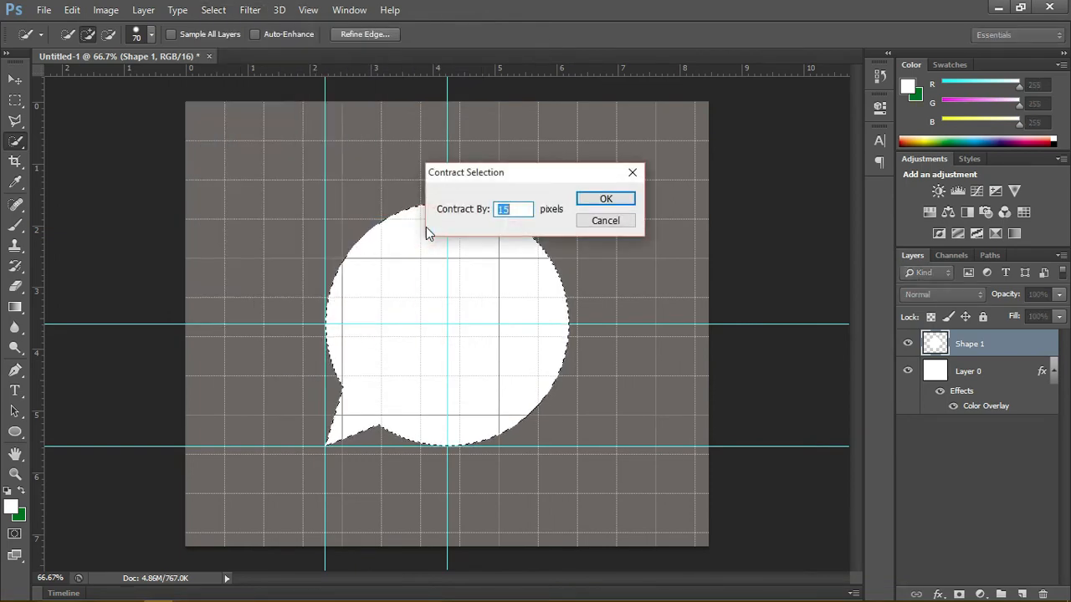
text(20)
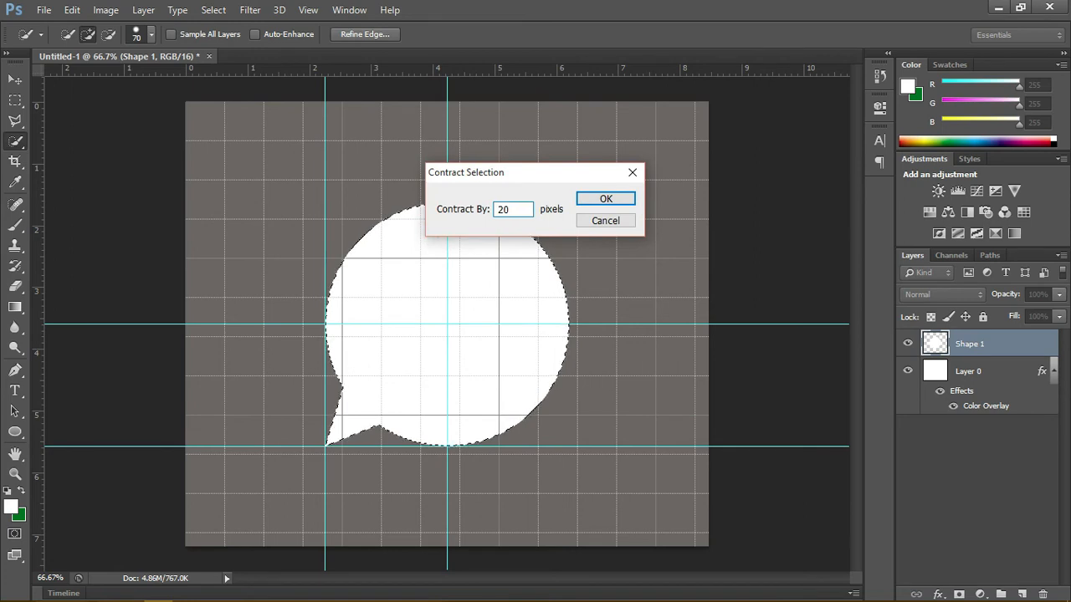
key(Return)
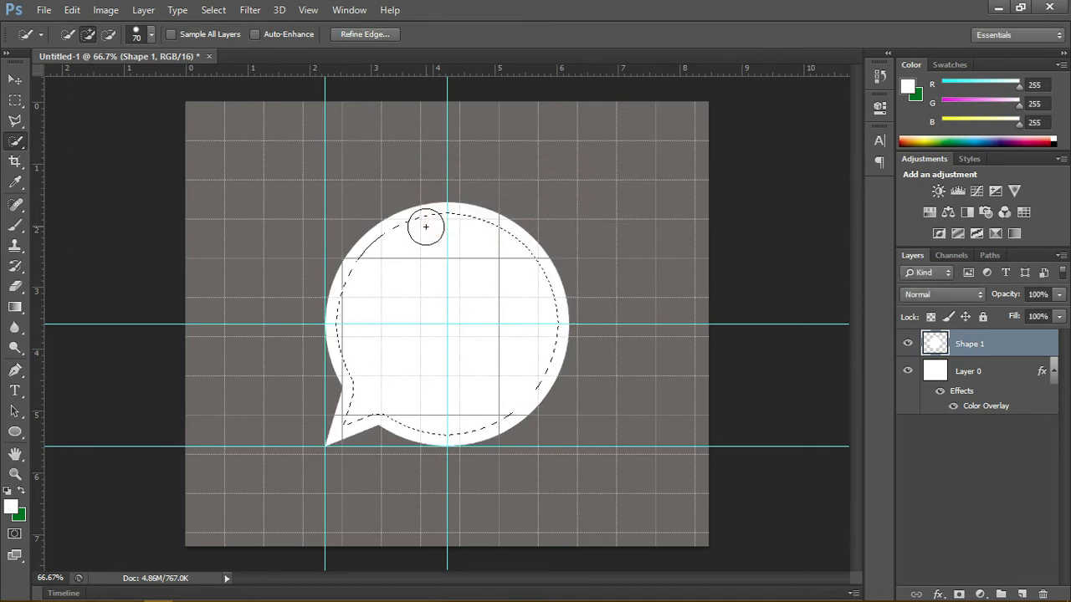
Step: Fill the contracted selection with the green background color at 100% opacity in Normal mode, and clear the selection
right_click(459, 307)
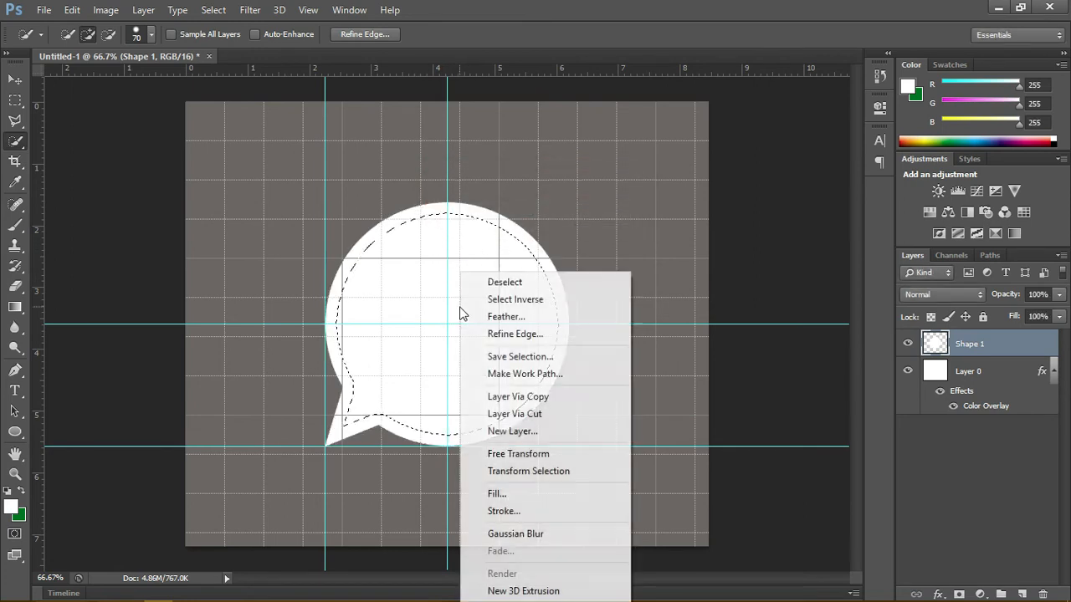
click(500, 494)
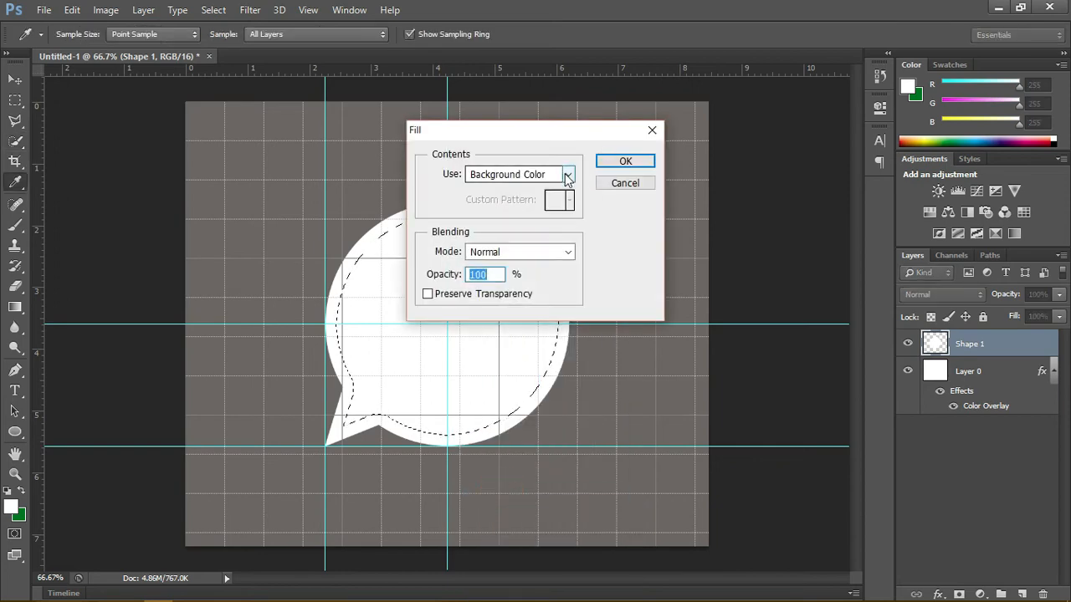
click(568, 174)
click(568, 174)
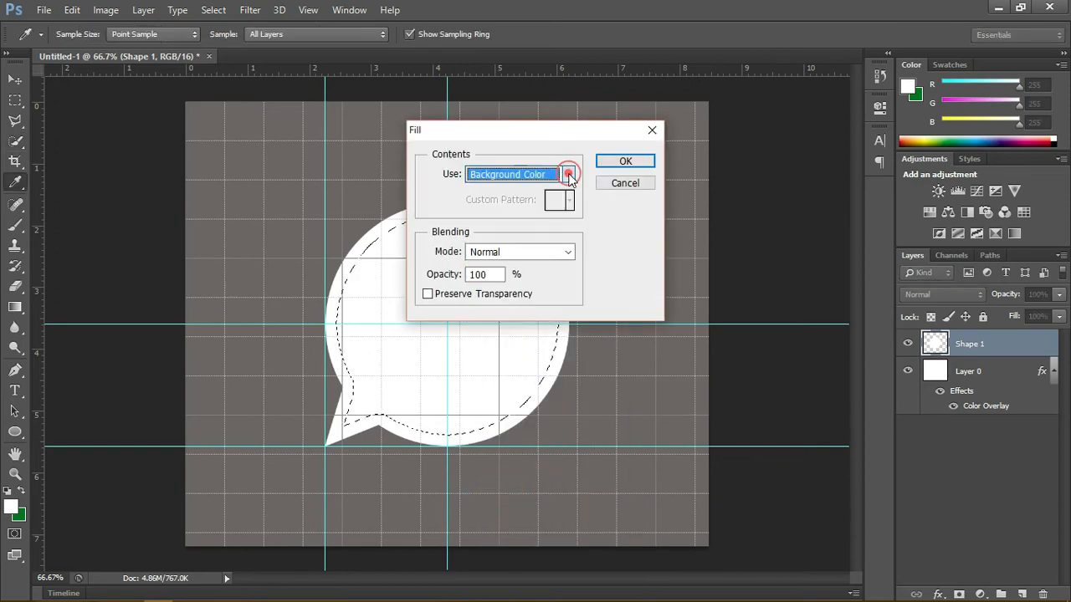
click(614, 167)
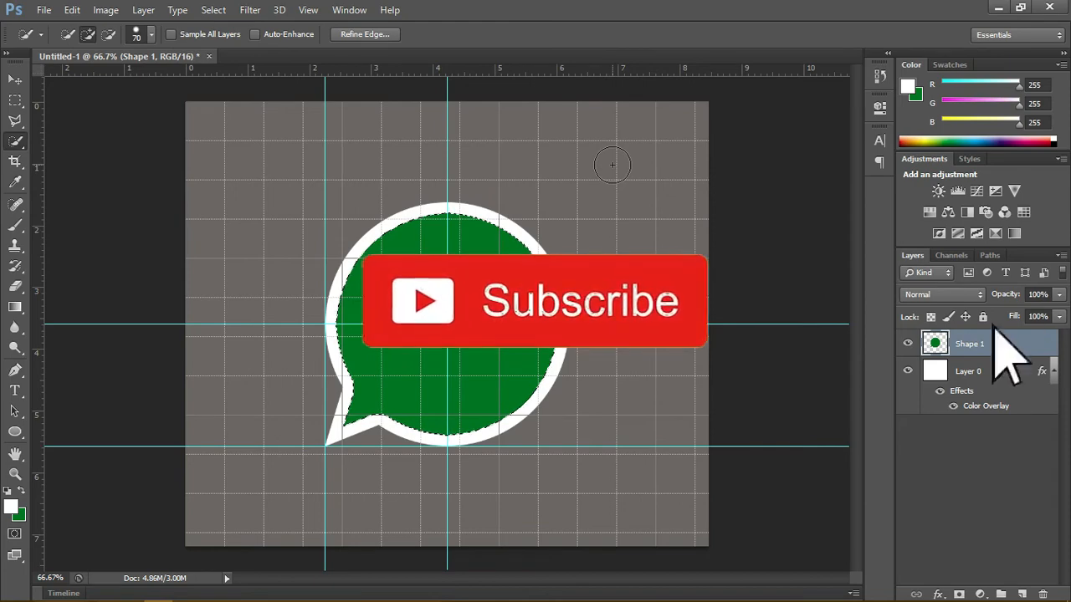
key(v)
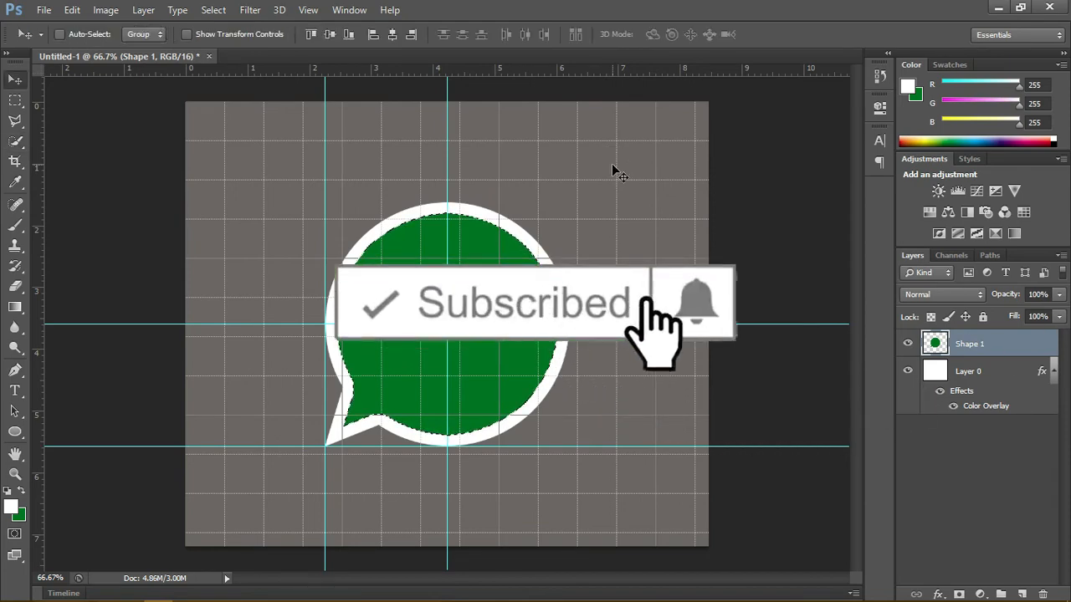
key(m)
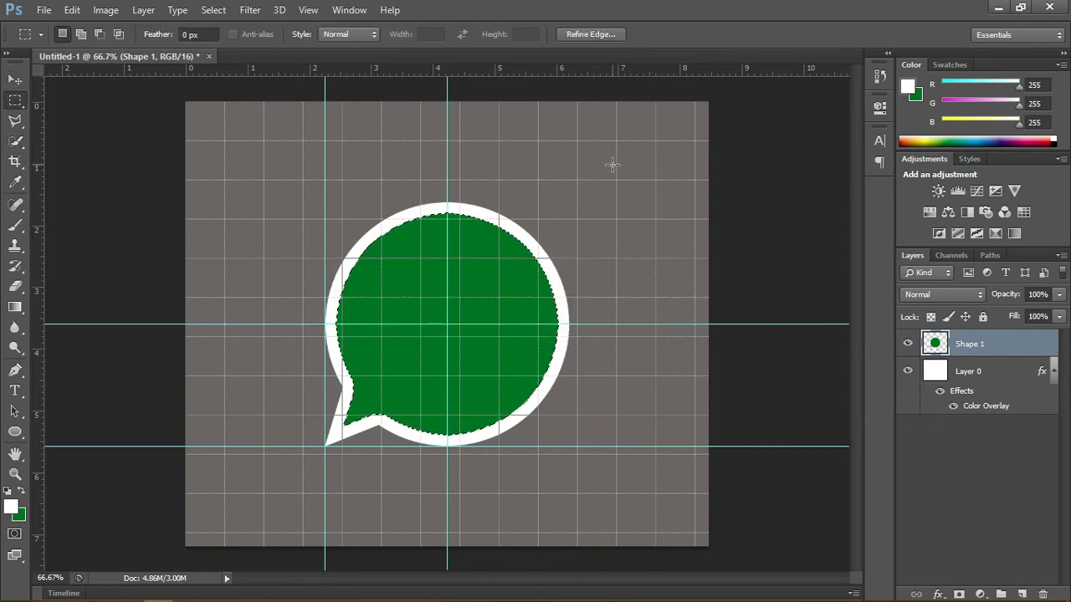
click(613, 164)
key(v)
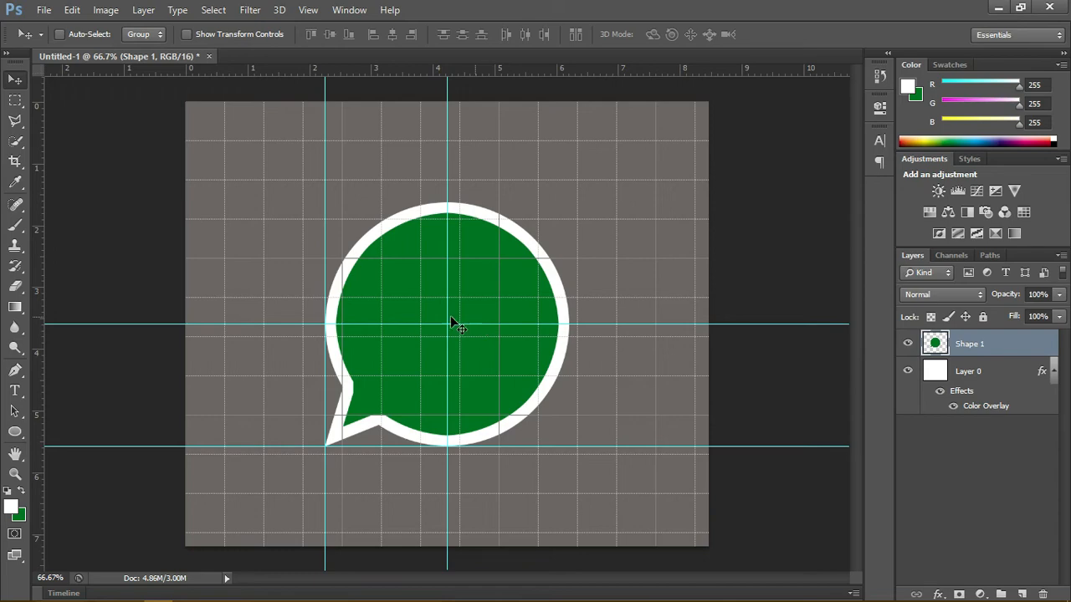
Step: Place the black phone handset image 215xMAgmnyL from the Desktop into the document
click(42, 10)
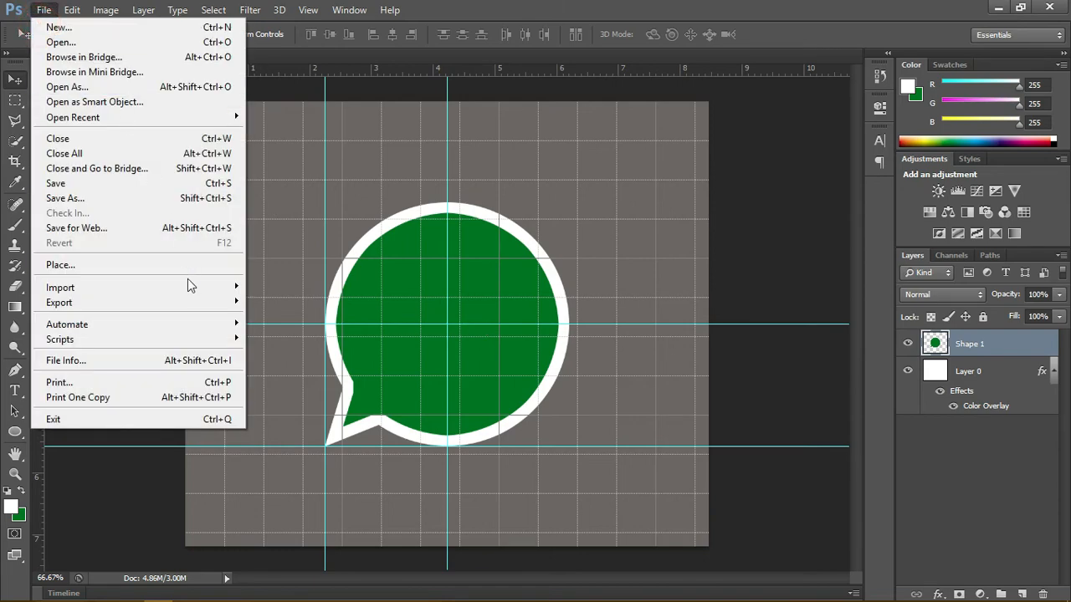
click(213, 262)
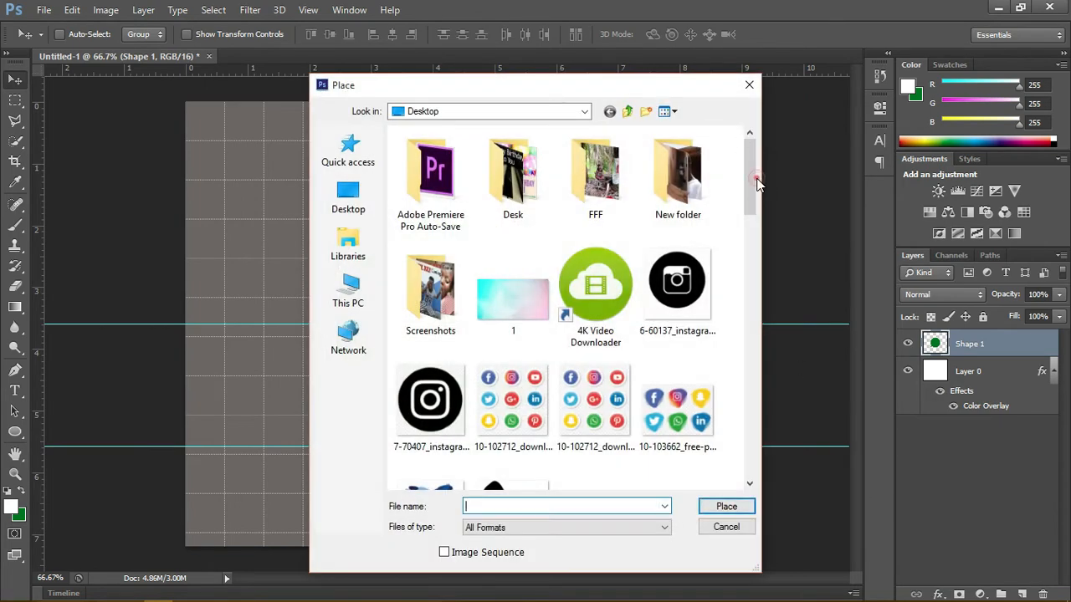
drag(751, 187, 755, 270)
click(495, 224)
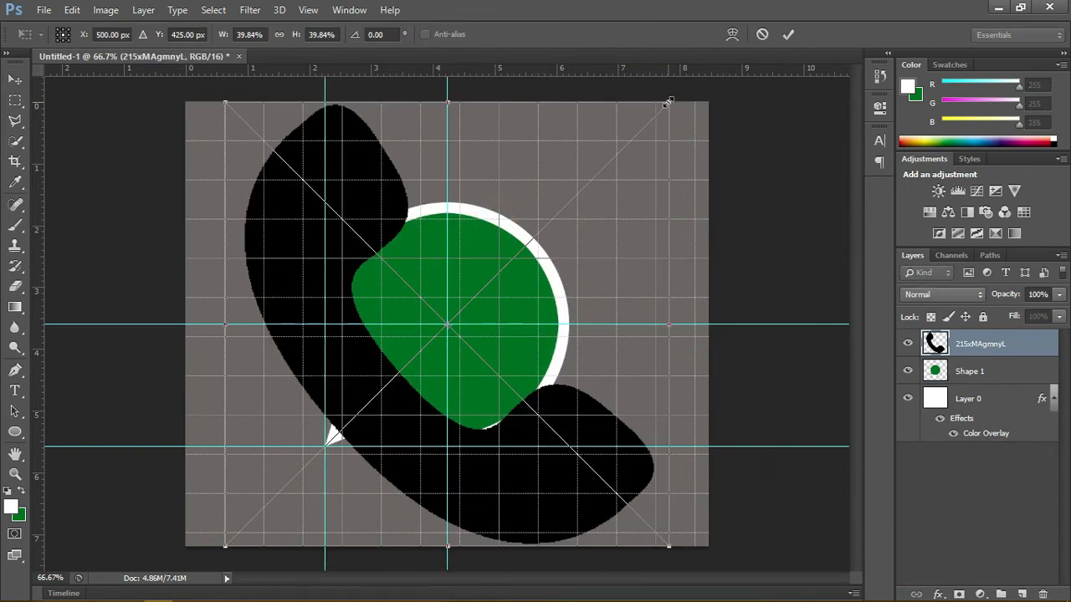
Step: Scale the phone handset proportionally to about 14.72% and centre it in the green bubble at X 500 px, Y 425 px
drag(666, 101, 407, 363)
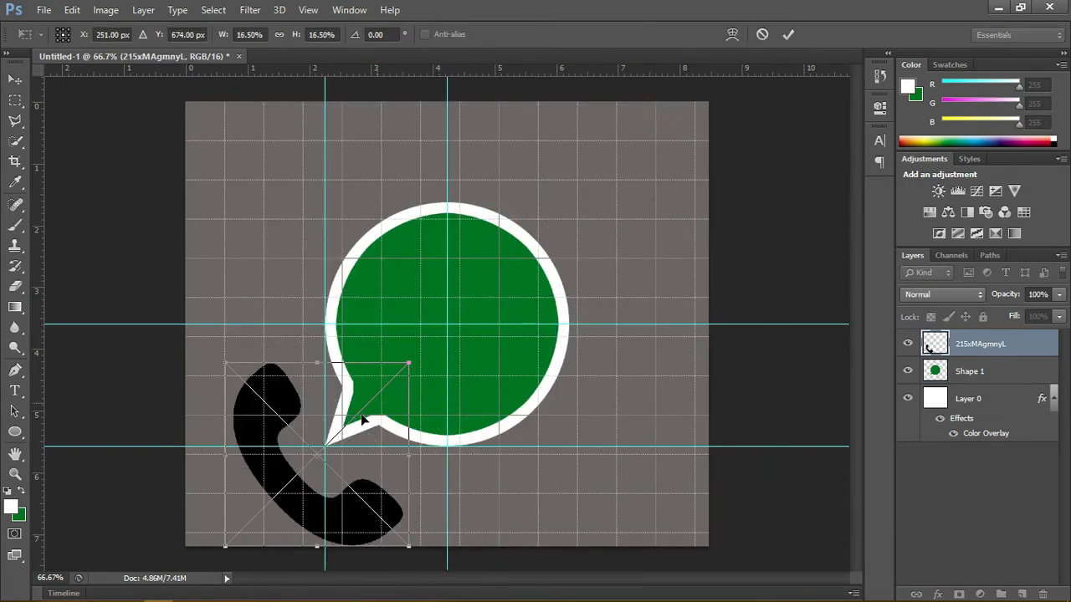
drag(355, 435, 511, 273)
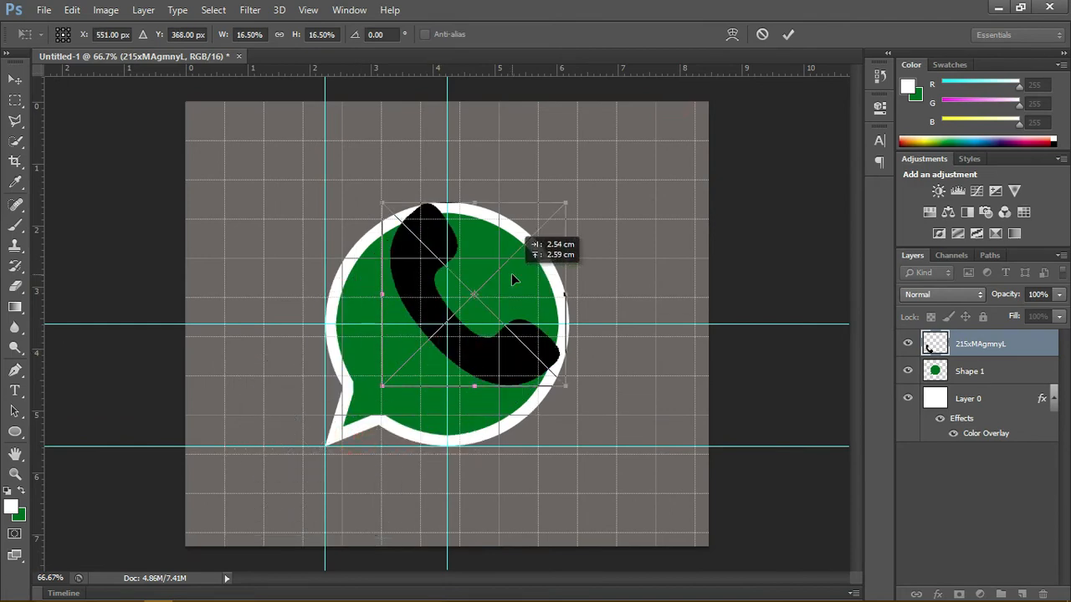
drag(561, 205, 518, 250)
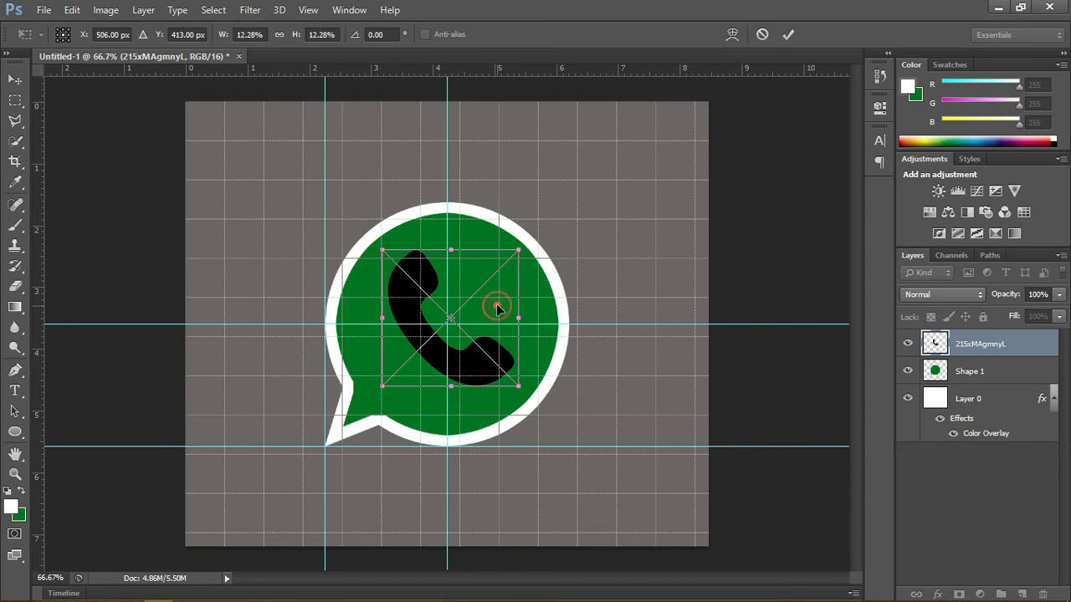
mouse_move(497, 306)
mouse_down()
mouse_move(483, 315)
mouse_move(478, 304)
mouse_move(492, 315)
mouse_up()
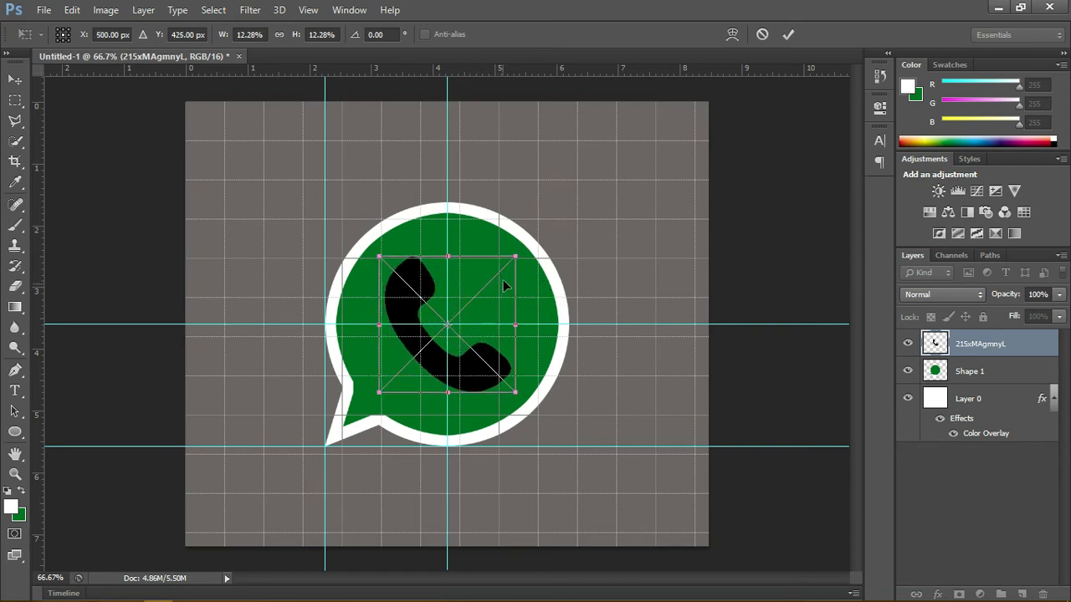
drag(516, 254, 534, 238)
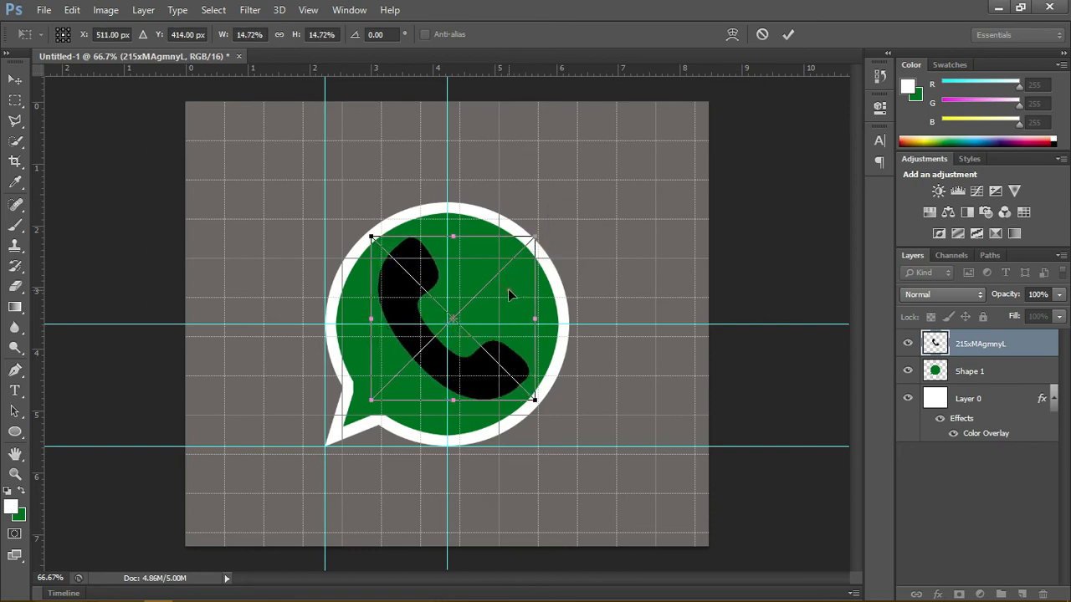
drag(506, 291, 505, 288)
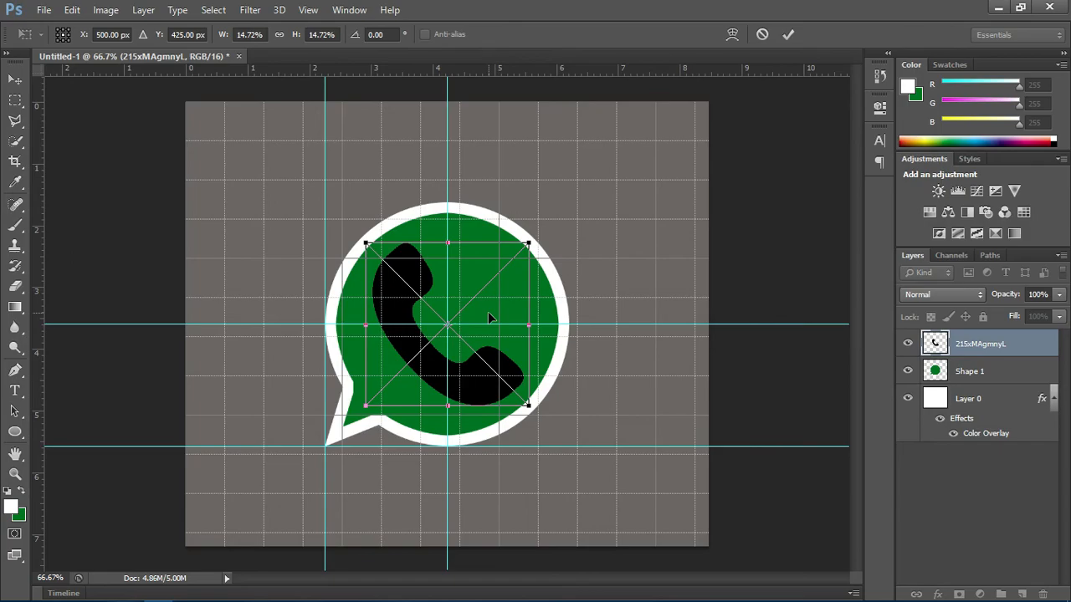
Step: Check the handset's centre against the guide intersection at up to 1200% magnification, and commit the placement
key(ctrl+plus)
key(ctrl+plus)
key(ctrl+plus)
key(ctrl+plus)
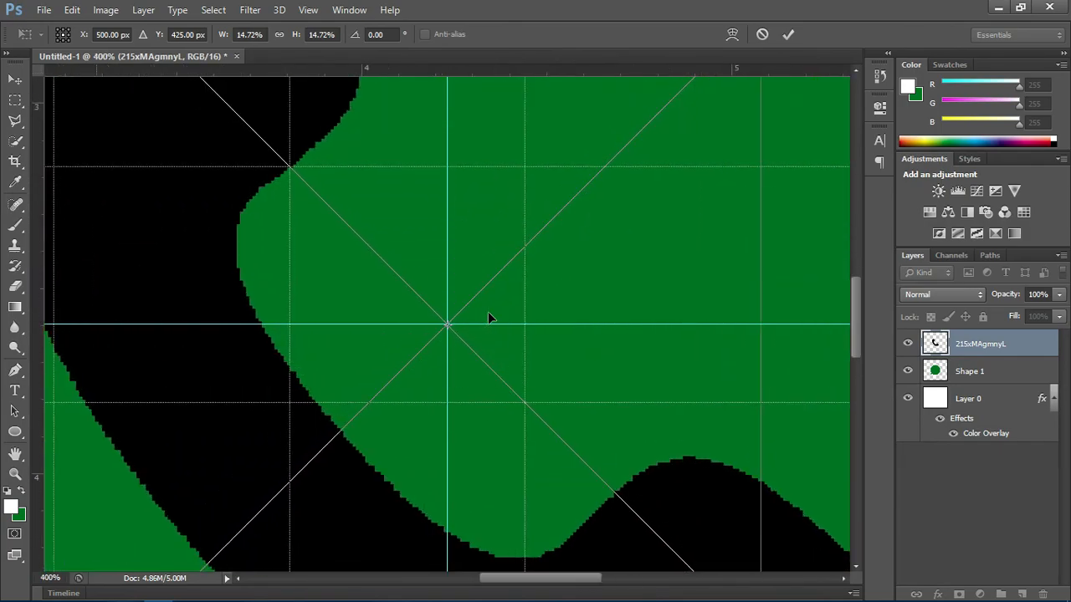
key(ctrl+plus)
key(ctrl+plus)
key(ctrl+plus)
key(ctrl+plus)
key(ctrl+plus)
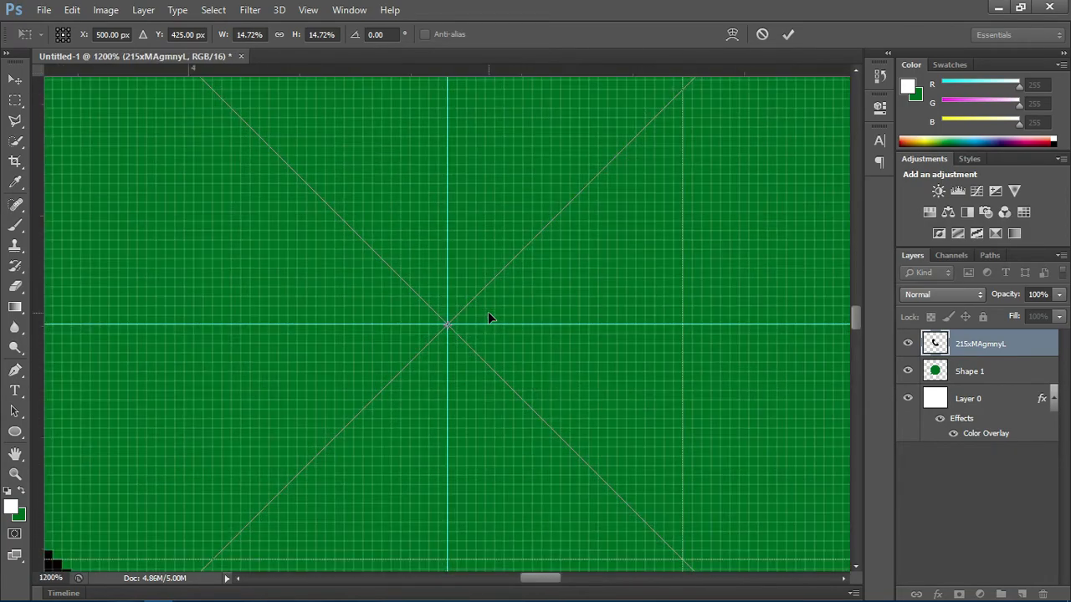
mouse_move(519, 308)
mouse_down()
mouse_move(572, 273)
mouse_move(518, 298)
mouse_up()
key(ctrl+minus)
key(ctrl+minus)
key(ctrl+minus)
key(ctrl+minus)
key(ctrl+minus)
key(ctrl+minus)
key(ctrl+minus)
key(ctrl+minus)
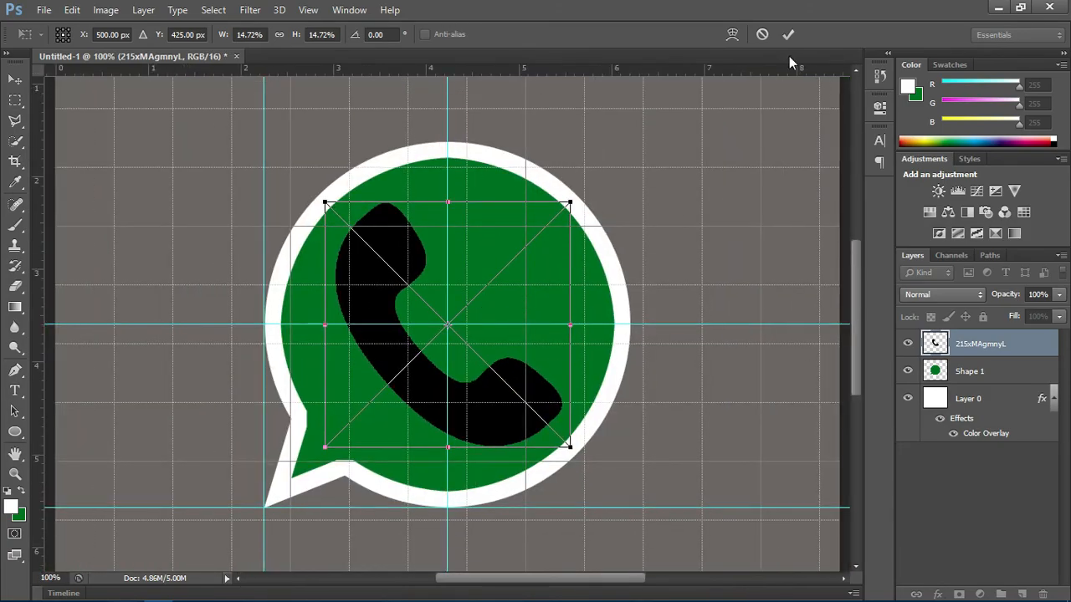
click(788, 34)
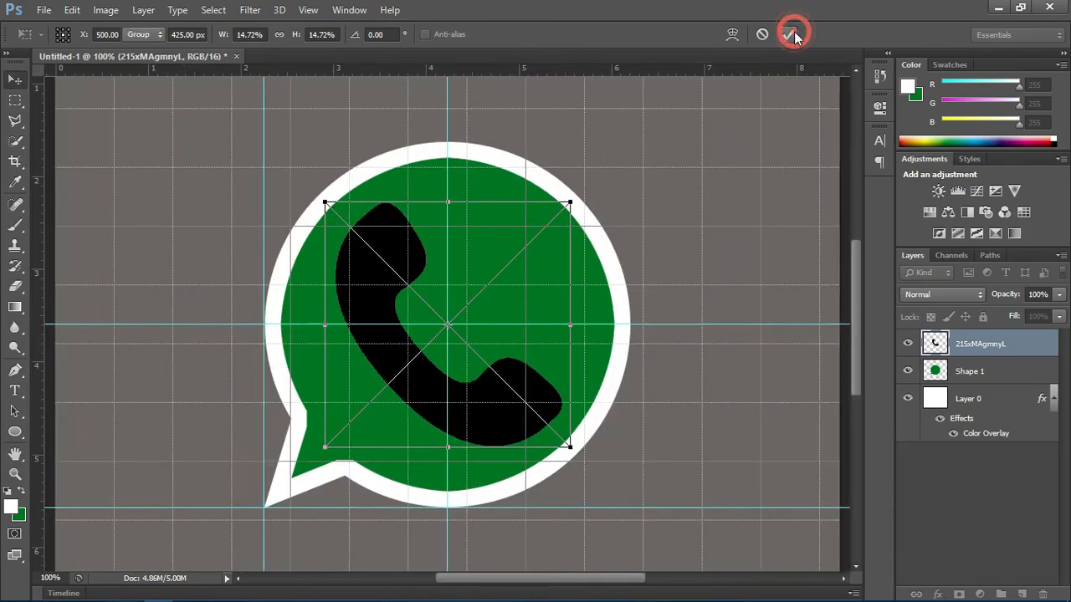
Step: Rasterize the placed phone handset layer
right_click(1004, 342)
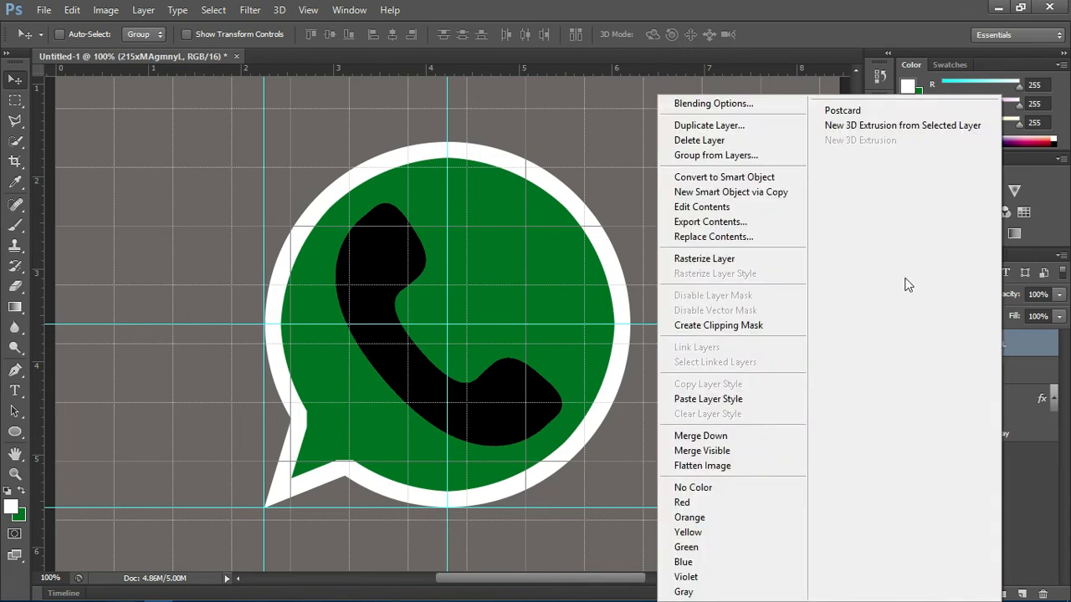
click(739, 261)
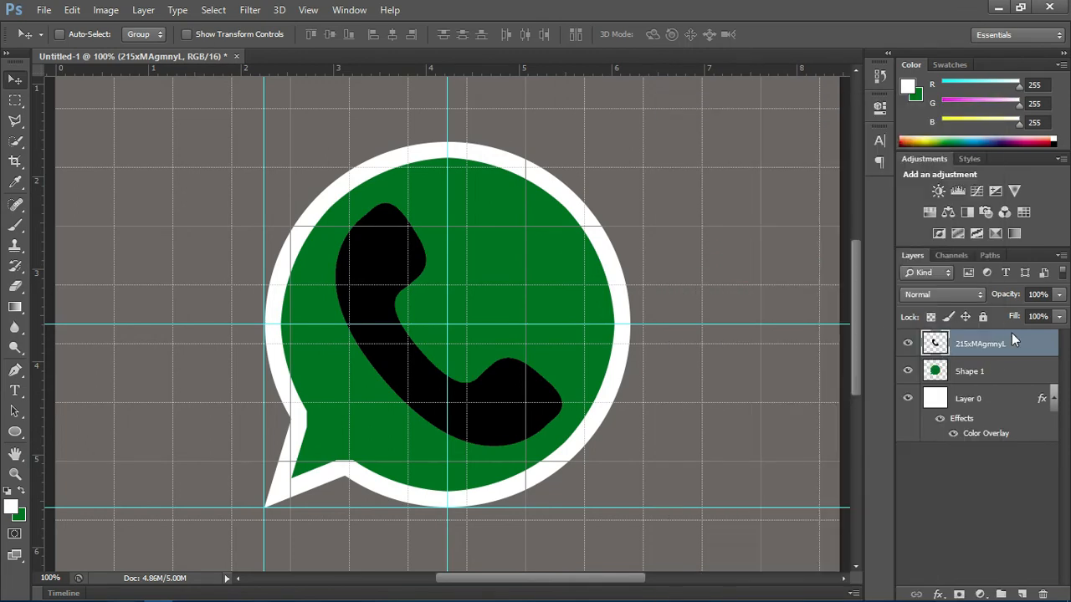
right_click(1011, 338)
click(742, 115)
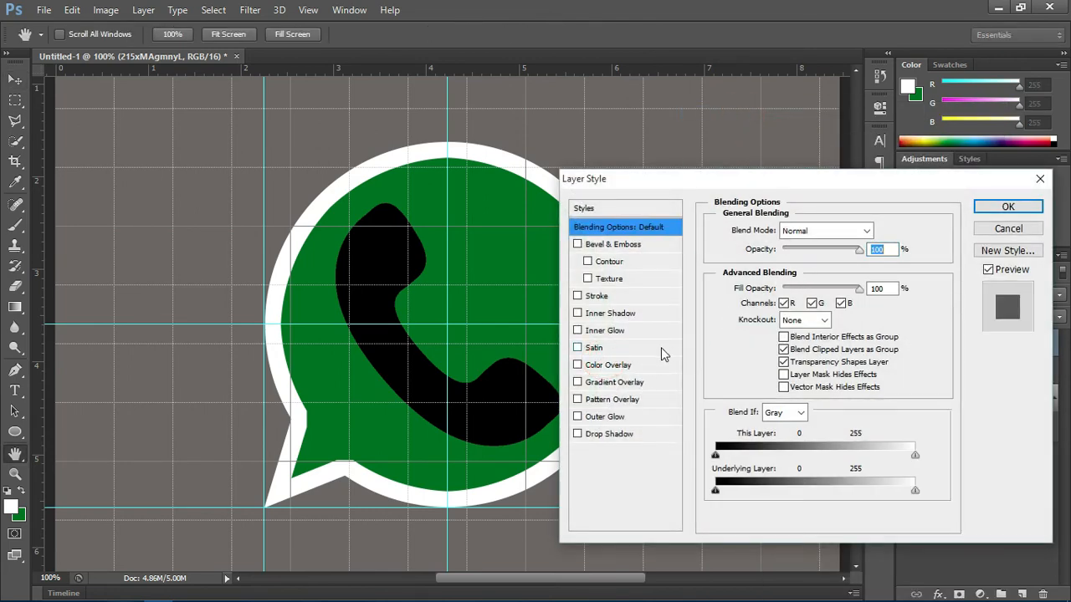
click(603, 365)
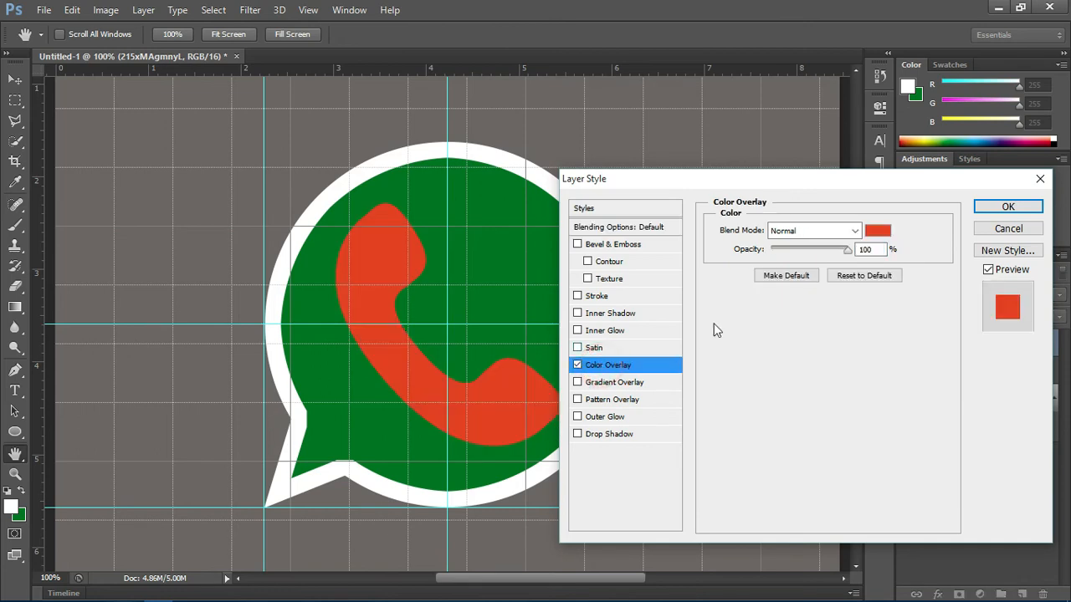
click(876, 232)
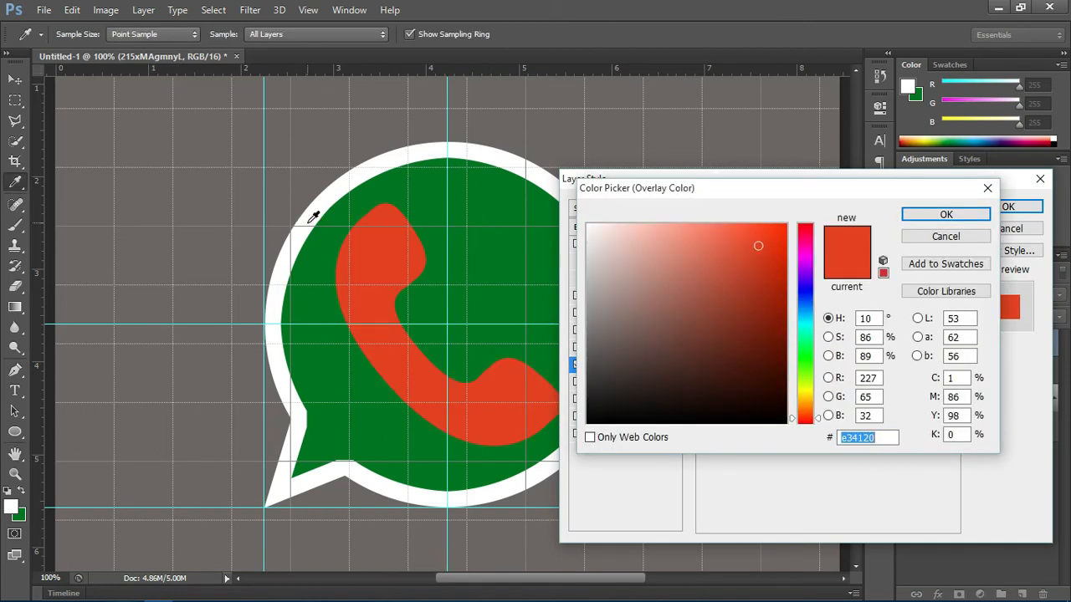
click(306, 221)
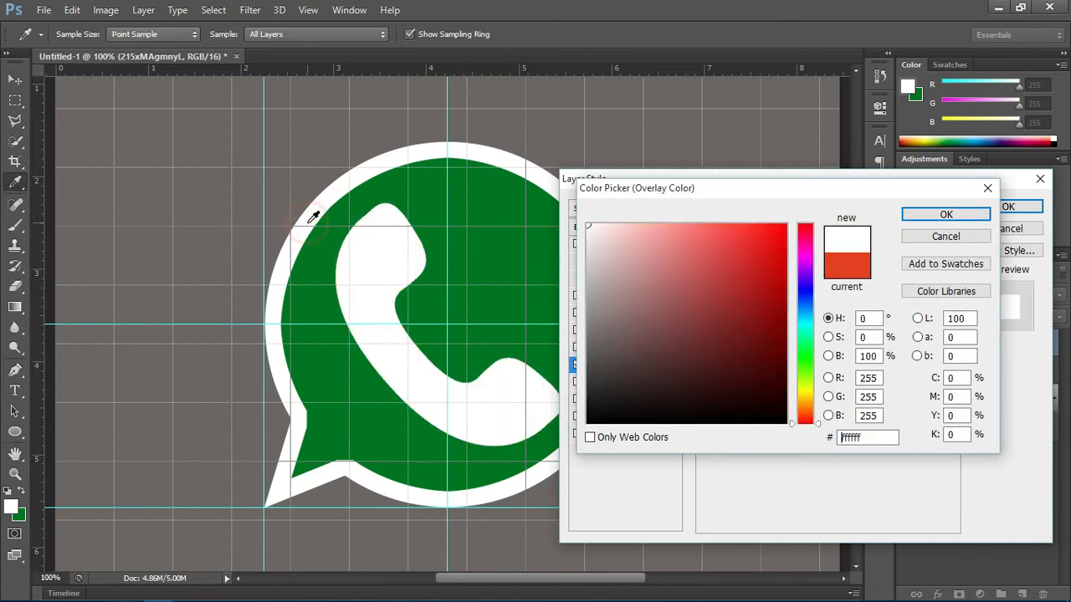
click(945, 214)
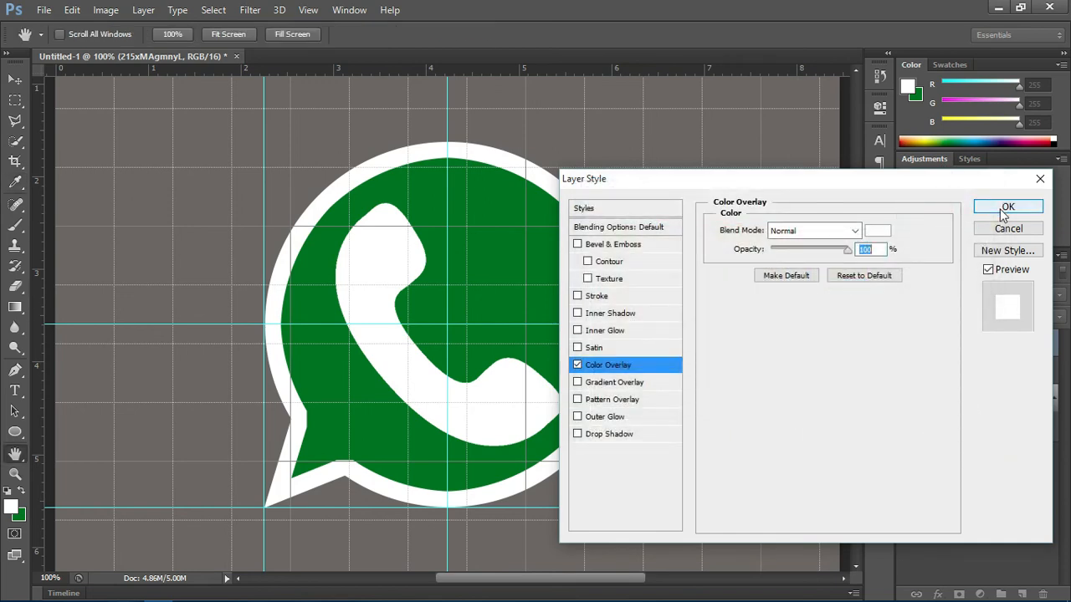
click(1006, 226)
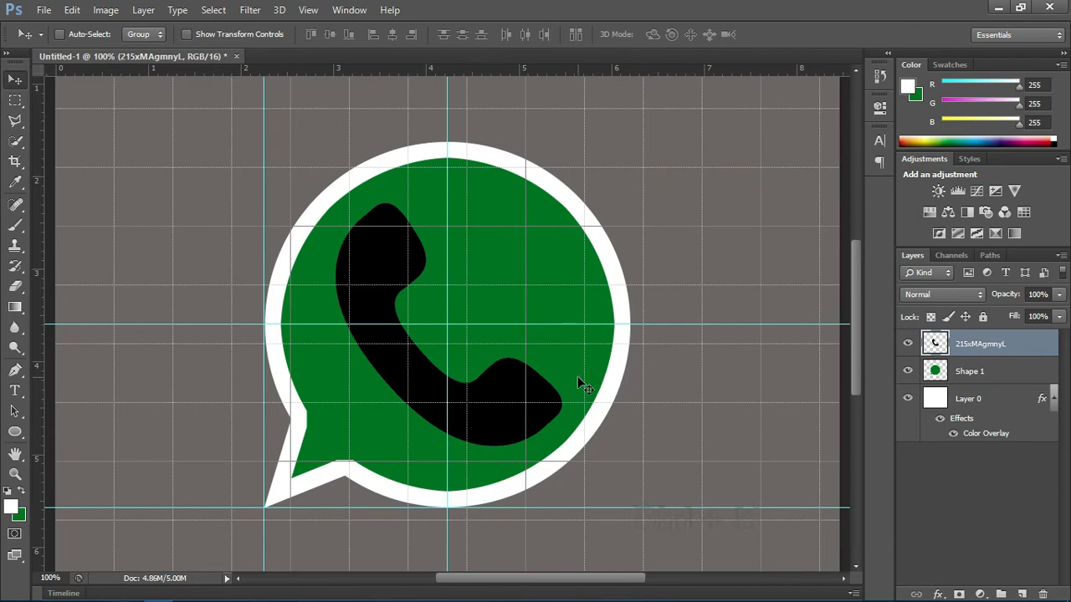
Step: Recolour the phone handset white by raising its Hue/Saturation lightness to +100
key(ctrl+u)
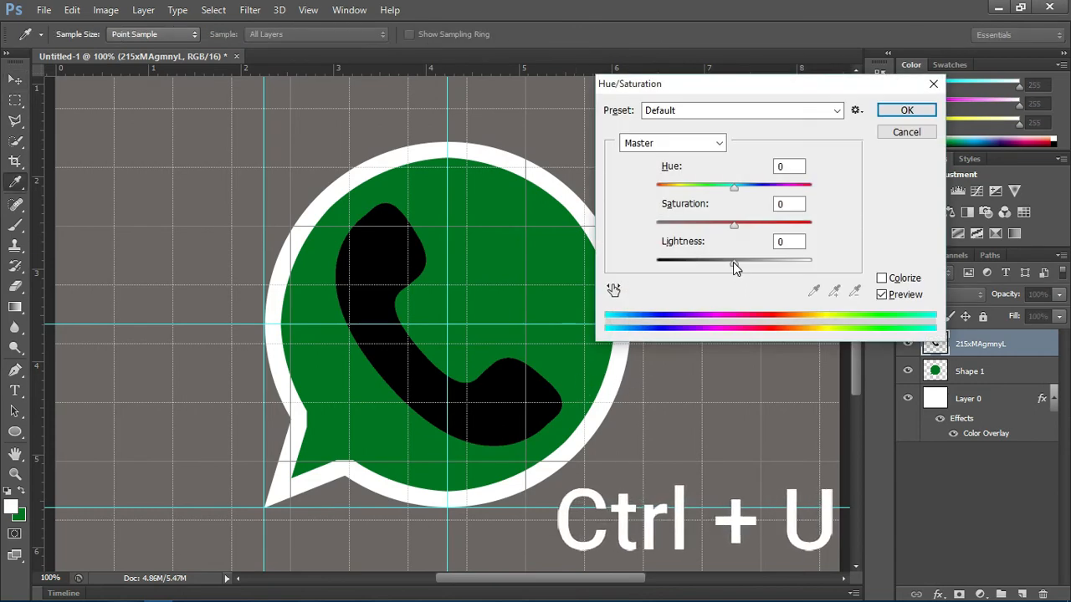
drag(734, 266, 811, 263)
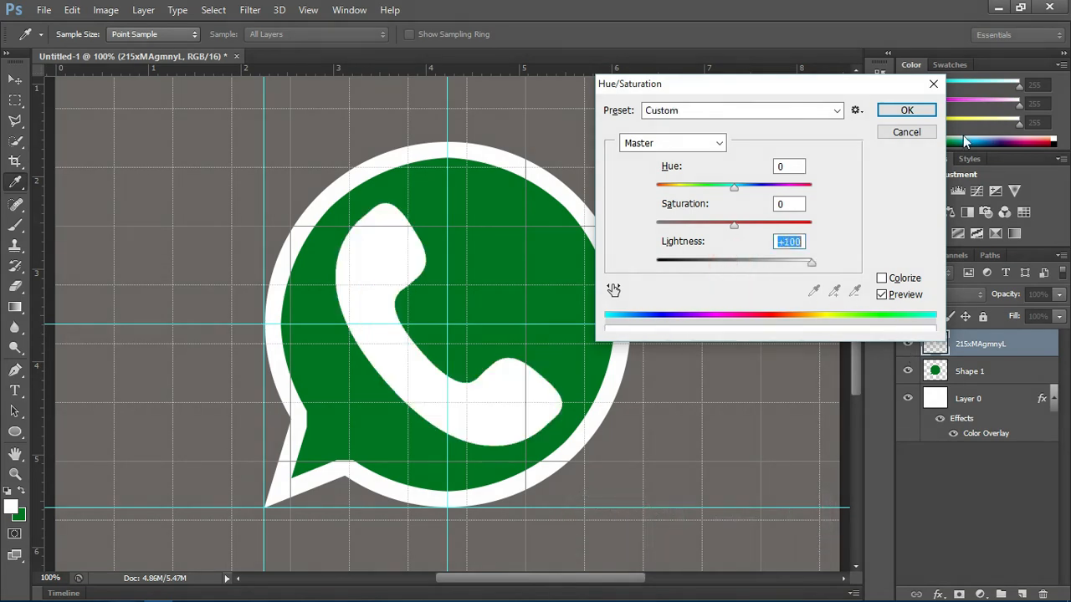
click(929, 114)
key(v)
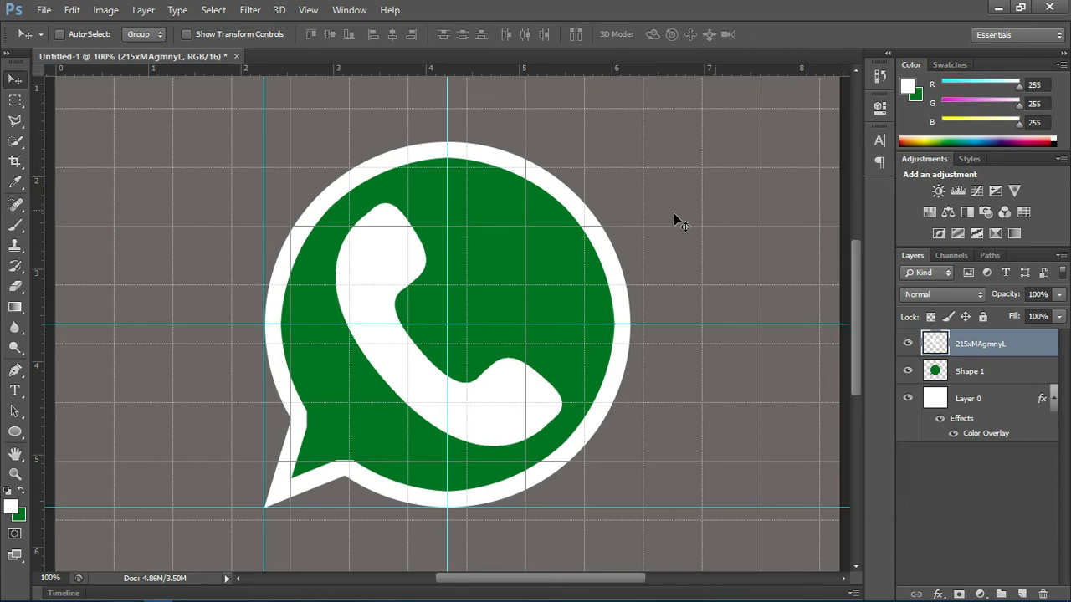
Step: Turn off the grid, guides and all other shown extras on the canvas
click(307, 10)
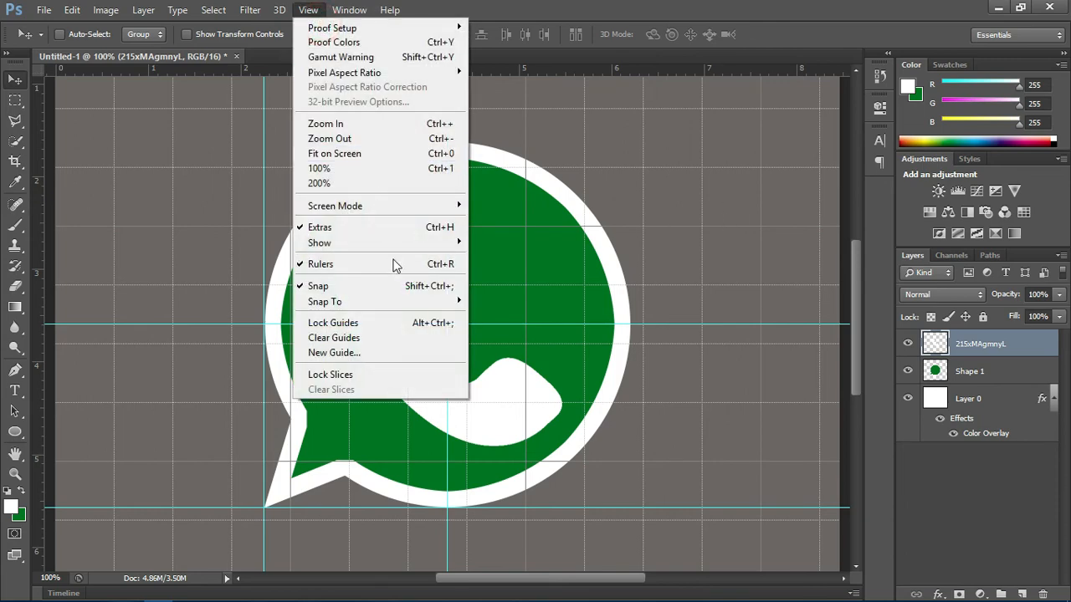
mouse_move(406, 244)
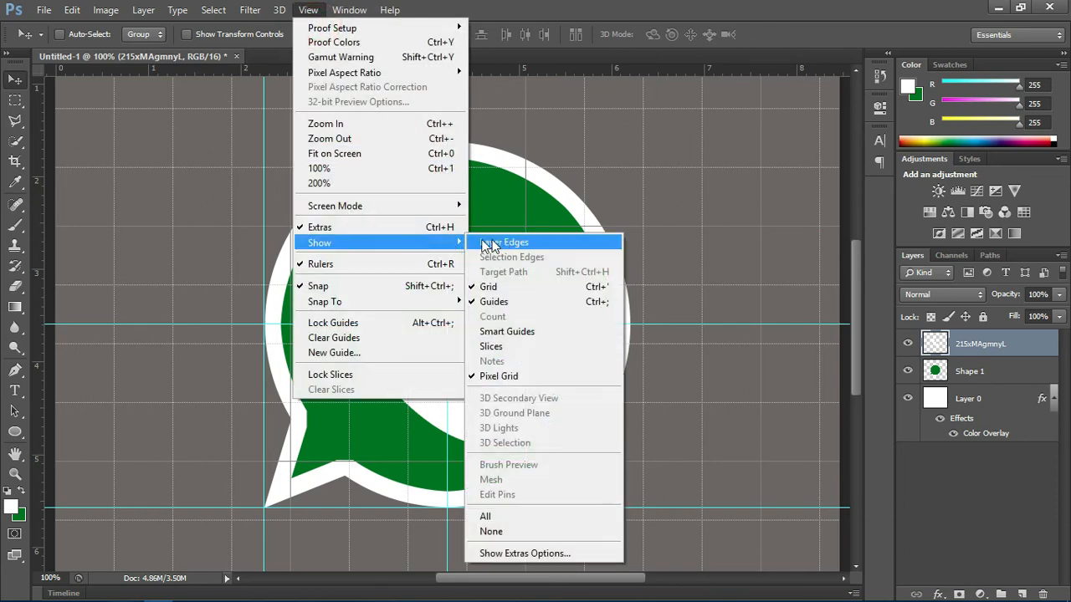
click(523, 286)
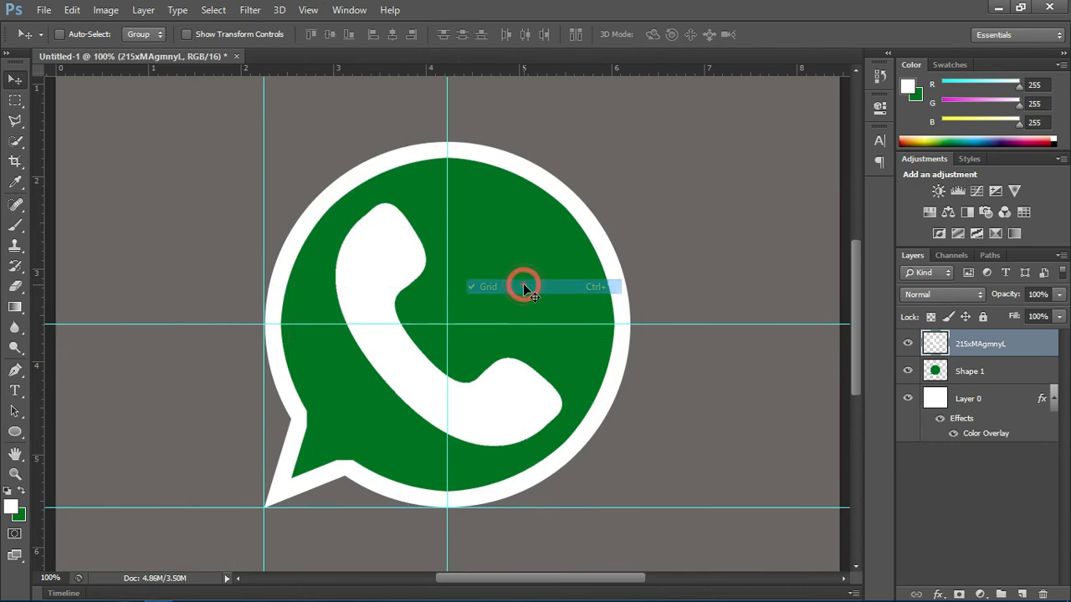
click(308, 10)
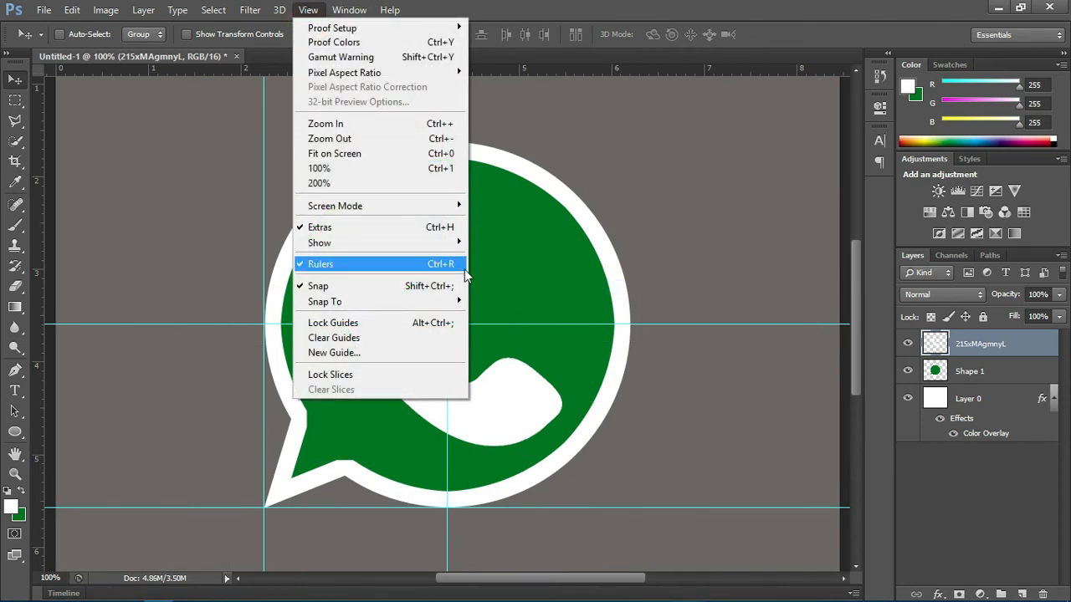
mouse_move(443, 247)
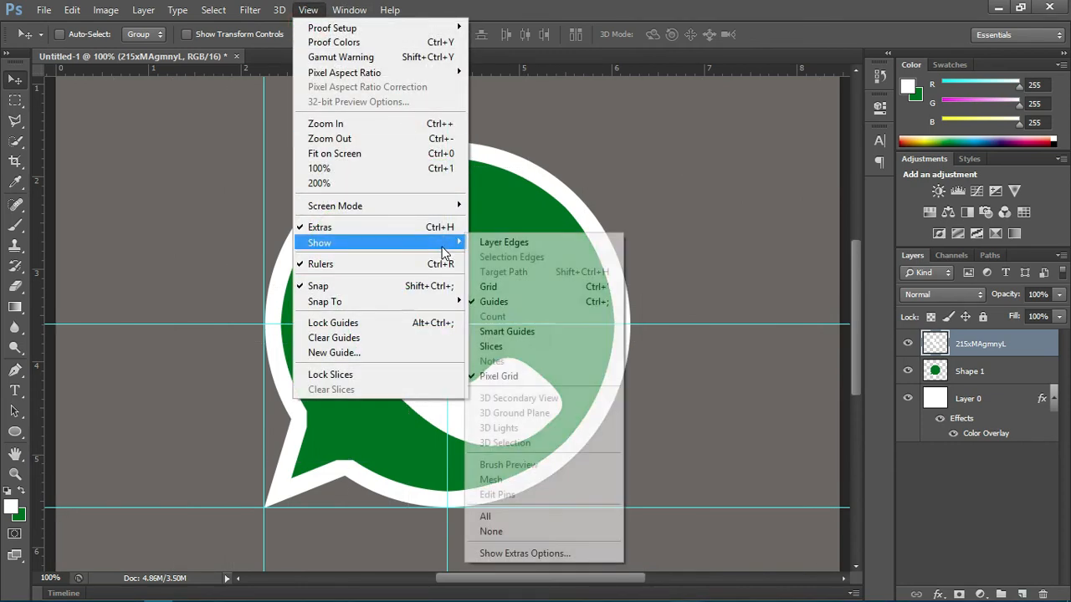
click(518, 531)
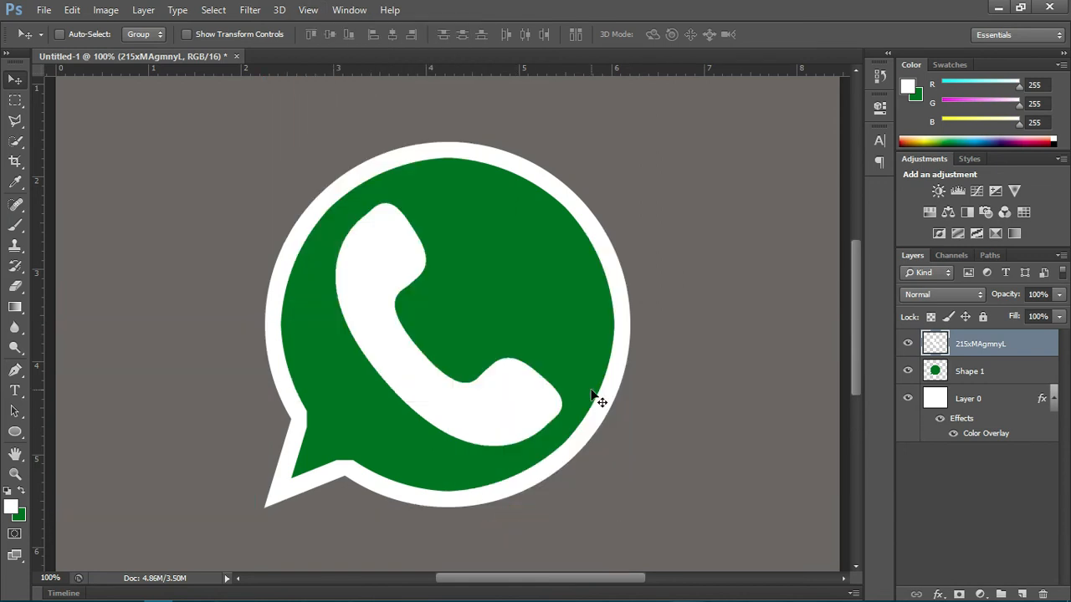
Step: Merge the handset layer with the Shape 1 bubble layer and move the merged logo up to leave space below it
key(ctrl+minus)
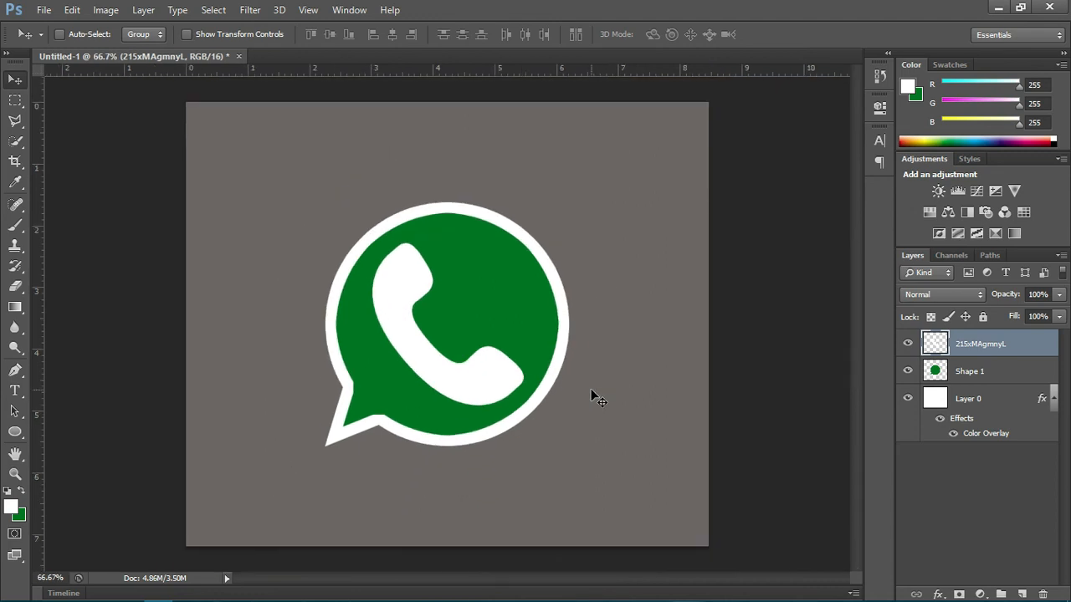
ctrl+click(992, 374)
key(ctrl+e)
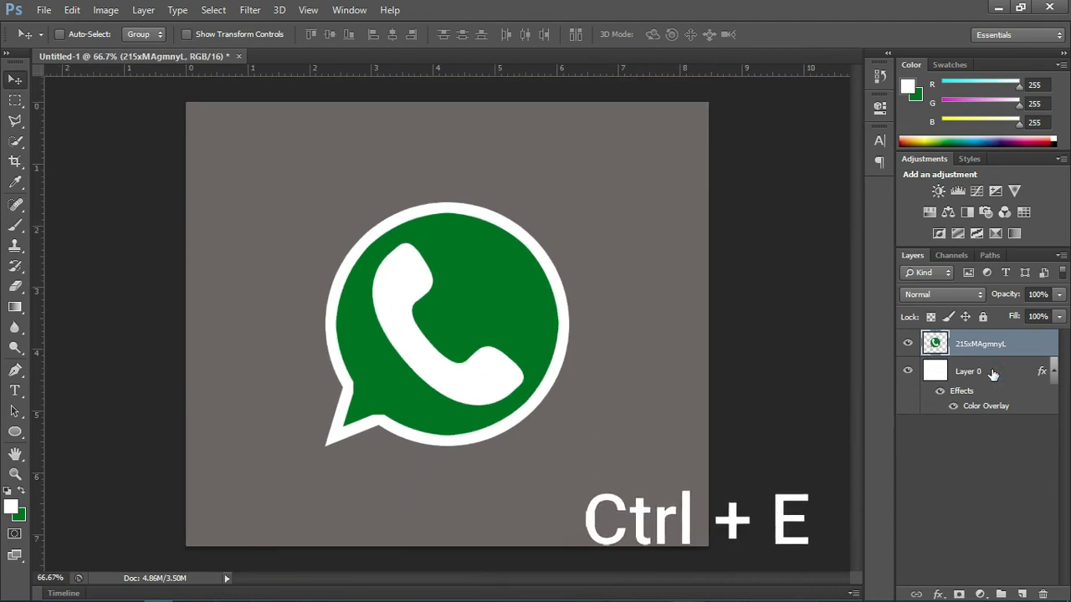
drag(493, 319, 496, 273)
Step: Add the white text "WhatsApp" in Orbitron Bold 17 pt below the speech bubble and nudge it into place under the logo
key(t)
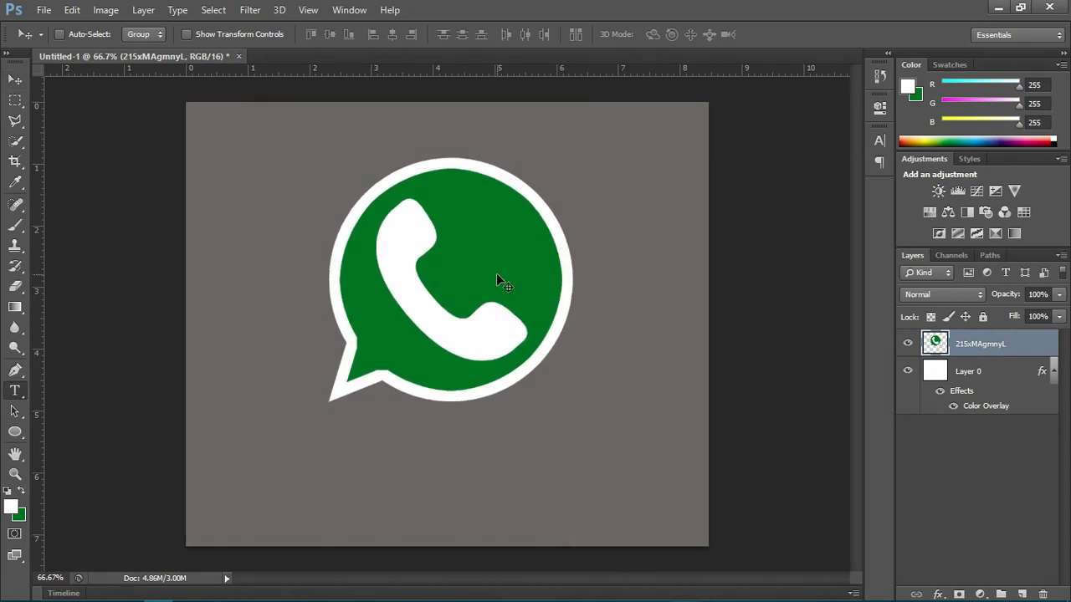
click(323, 467)
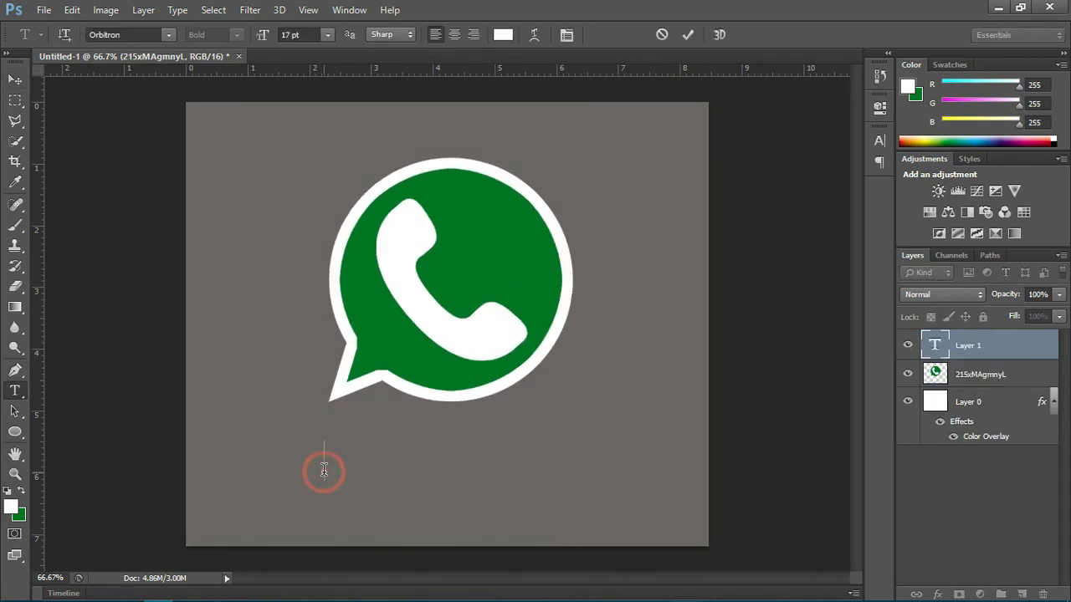
text(What)
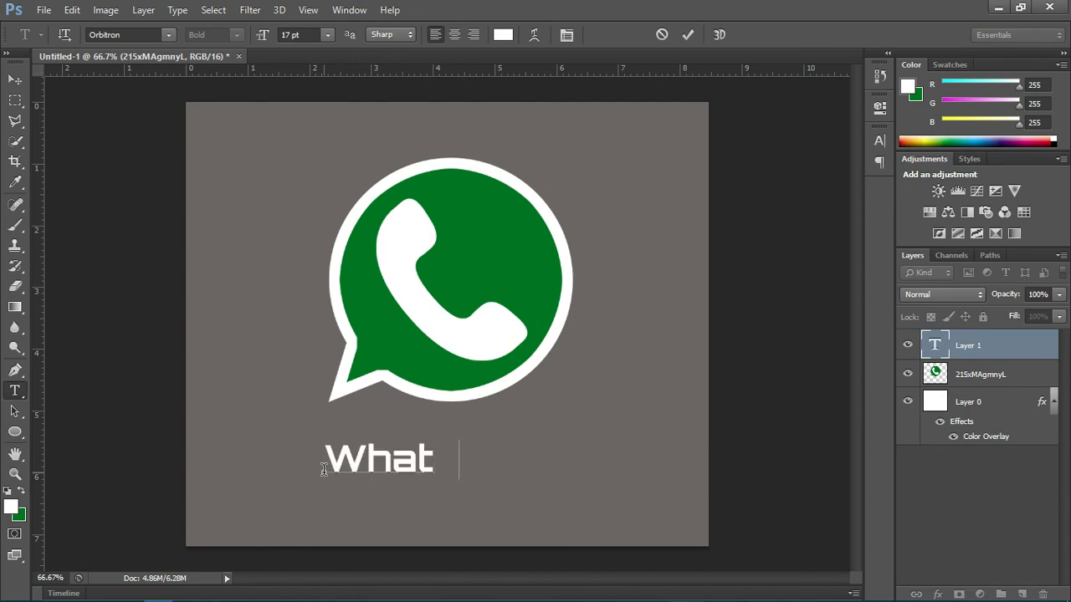
text(sApp)
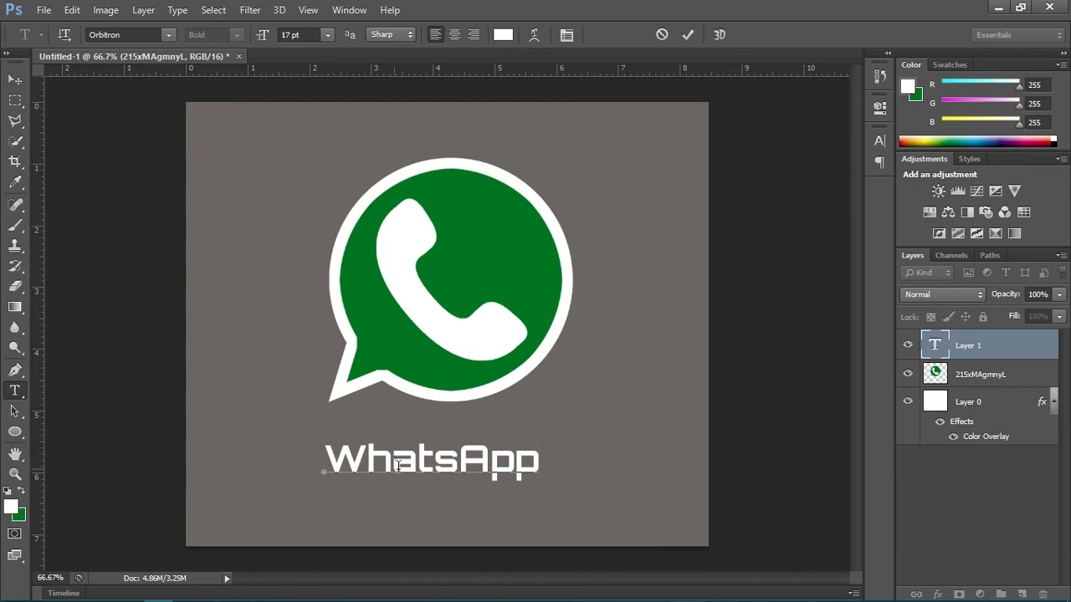
key(ctrl)
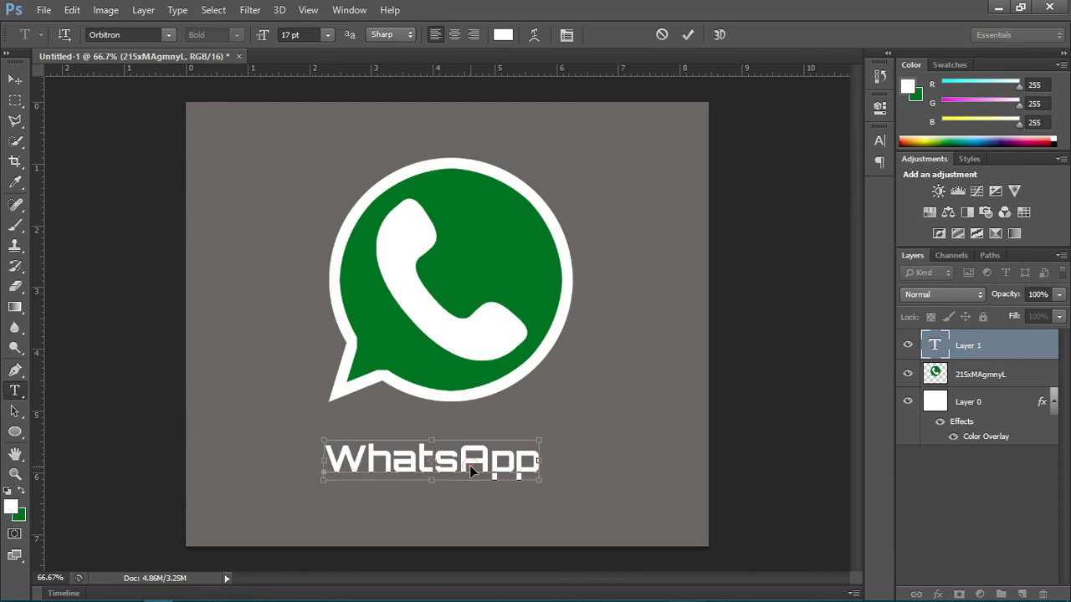
drag(470, 471, 475, 467)
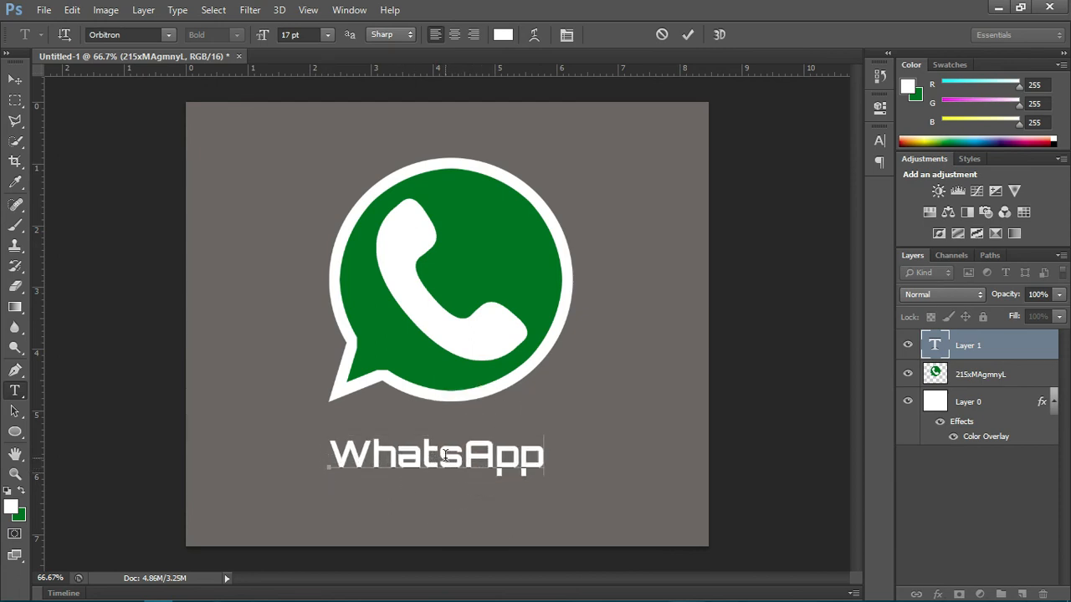
Step: Insert an apostrophe before the "s" so the text reads "What'sApp", and commit the text
click(445, 456)
text(')
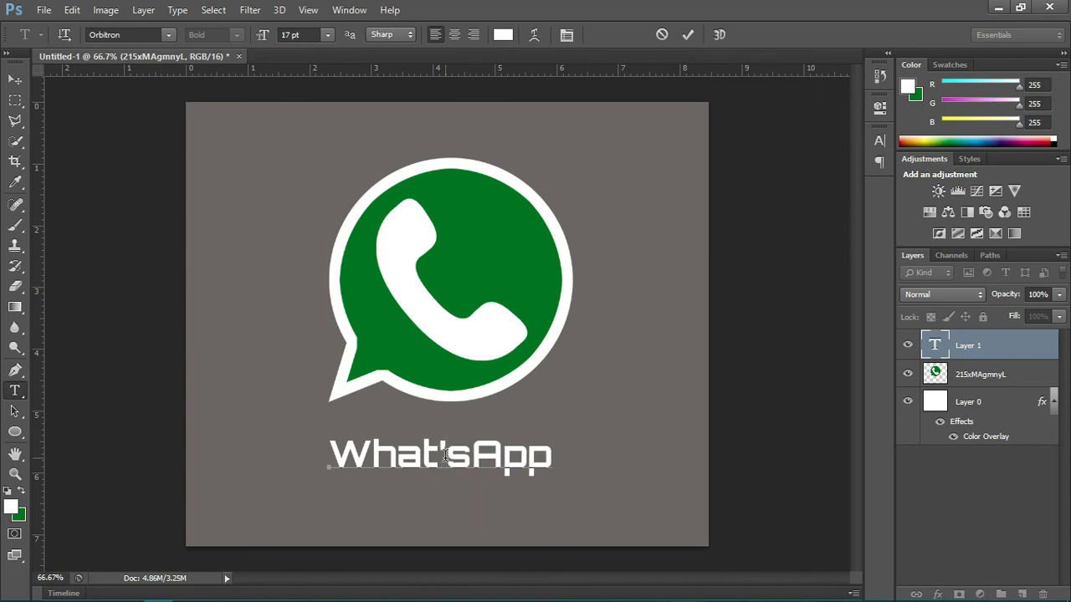
click(689, 35)
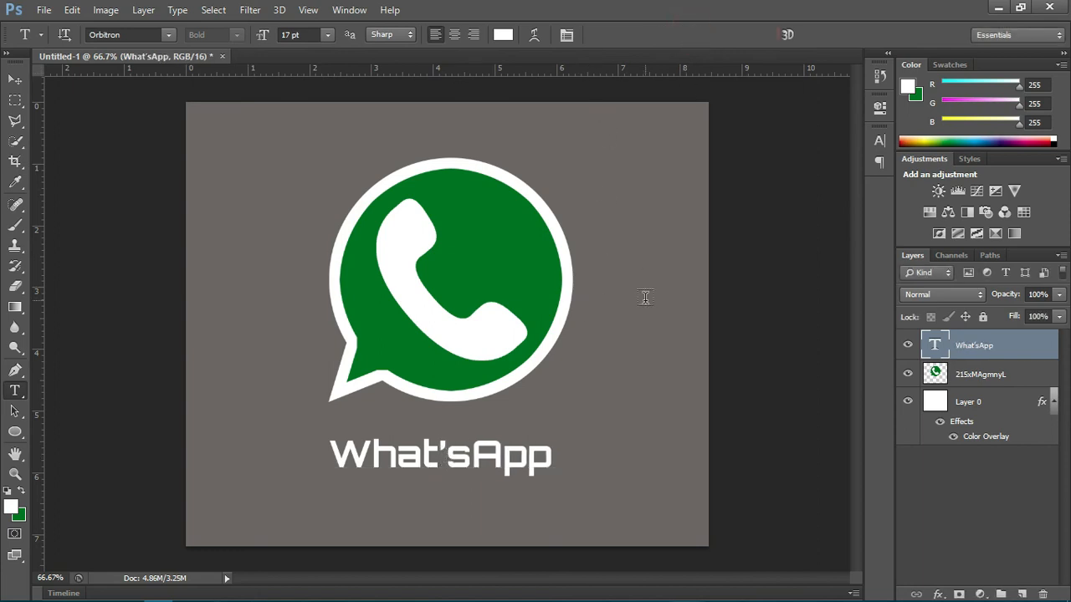
key(v)
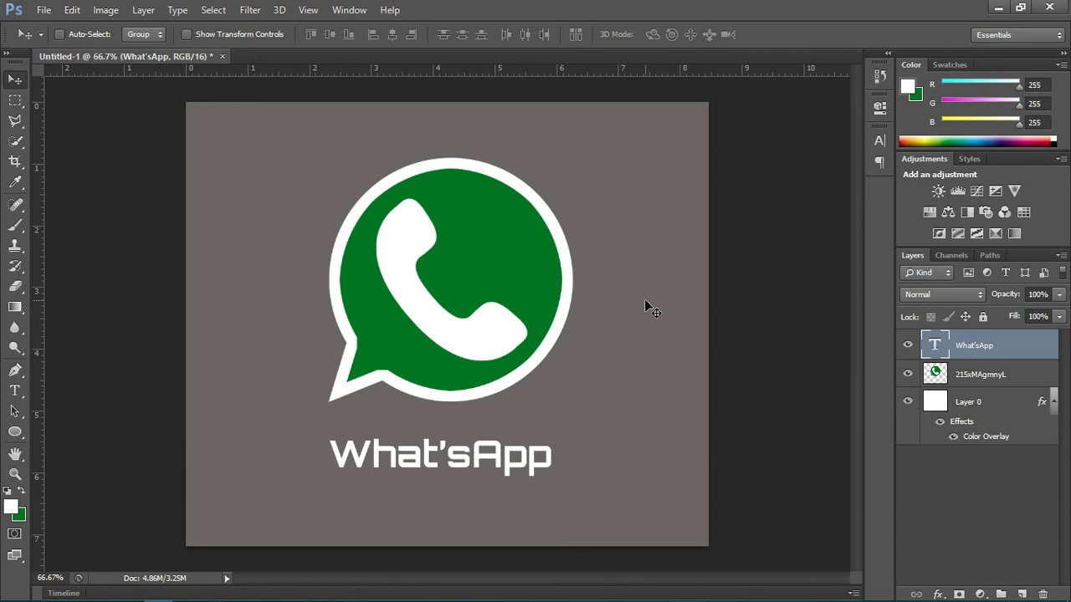
Step: Save the artwork to the Desktop as a JPEG named "whatsapp icon" with quality 12 (Maximum) and Progressive format
key(ctrl+s)
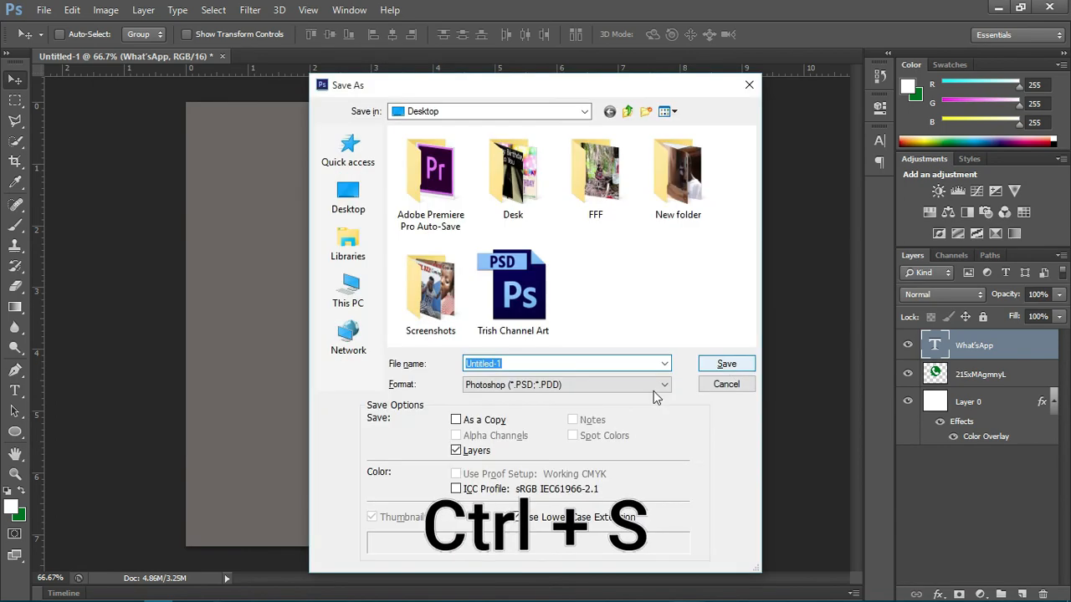
click(574, 384)
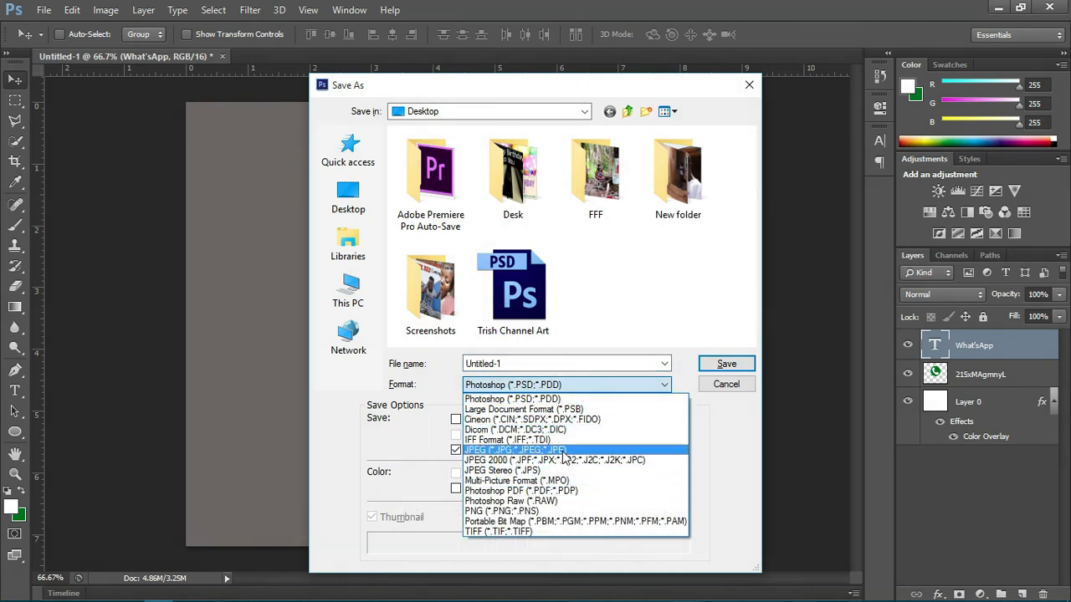
click(564, 454)
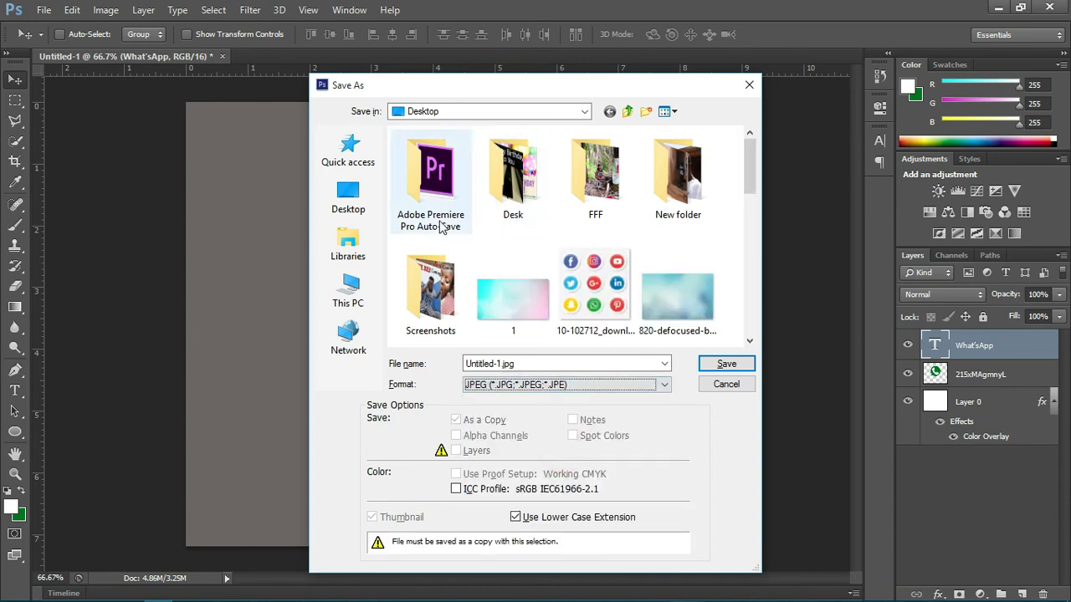
click(365, 219)
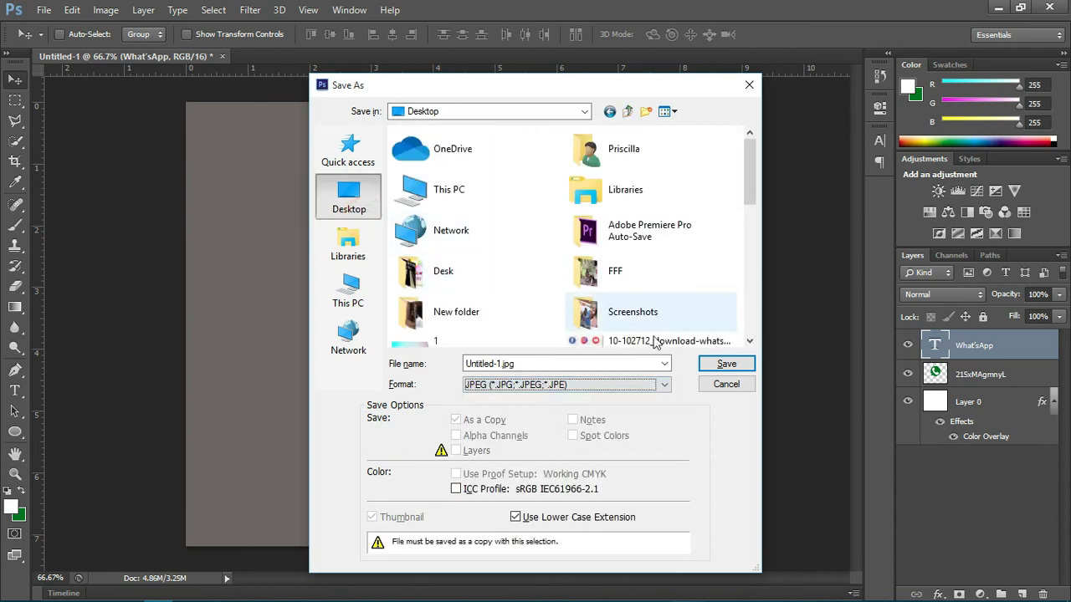
click(568, 365)
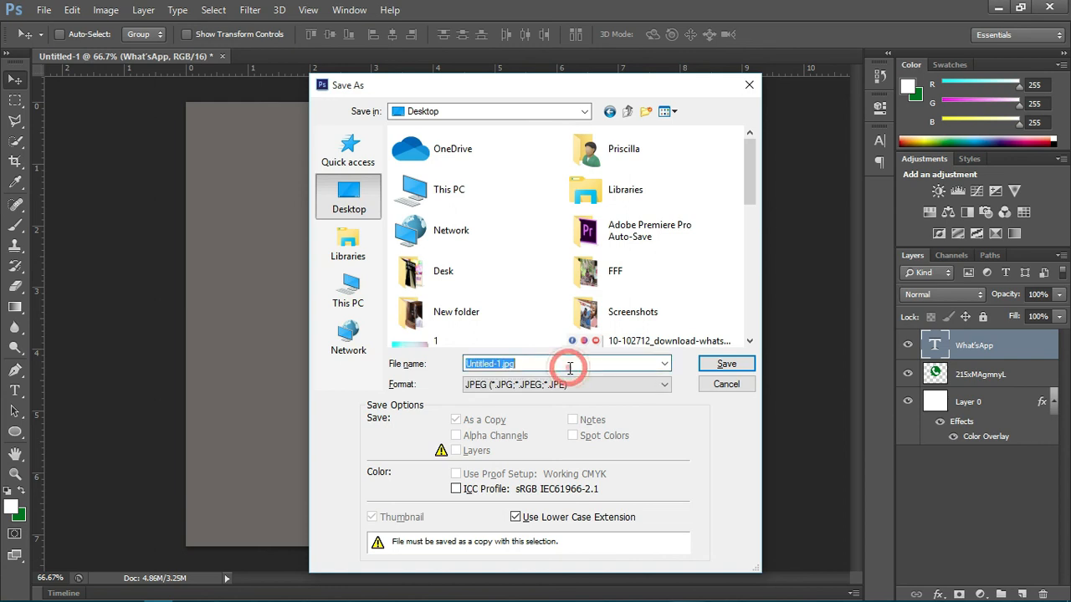
text(whats)
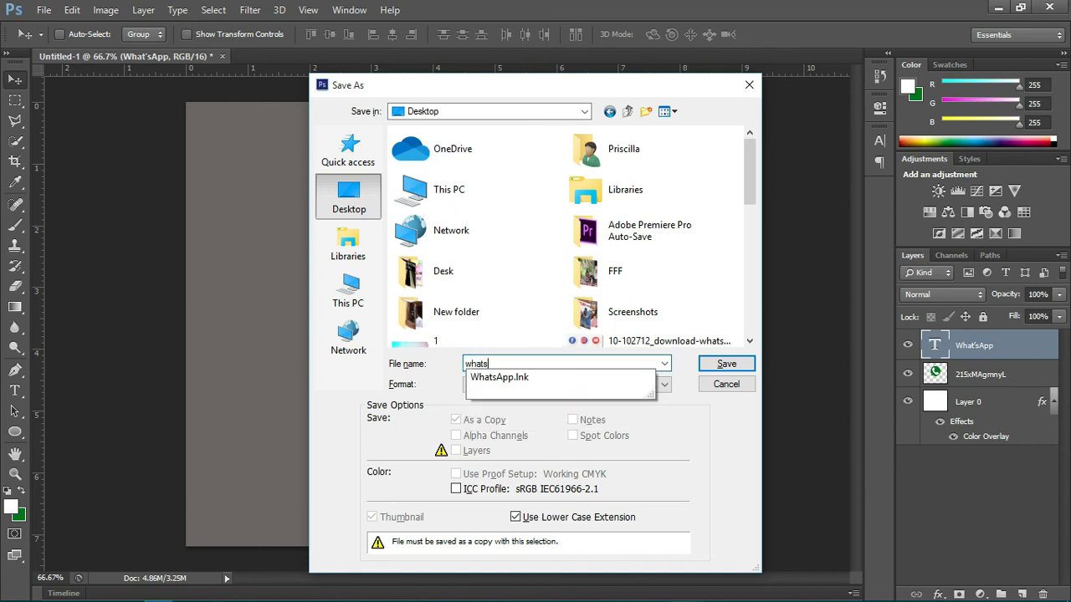
text(app )
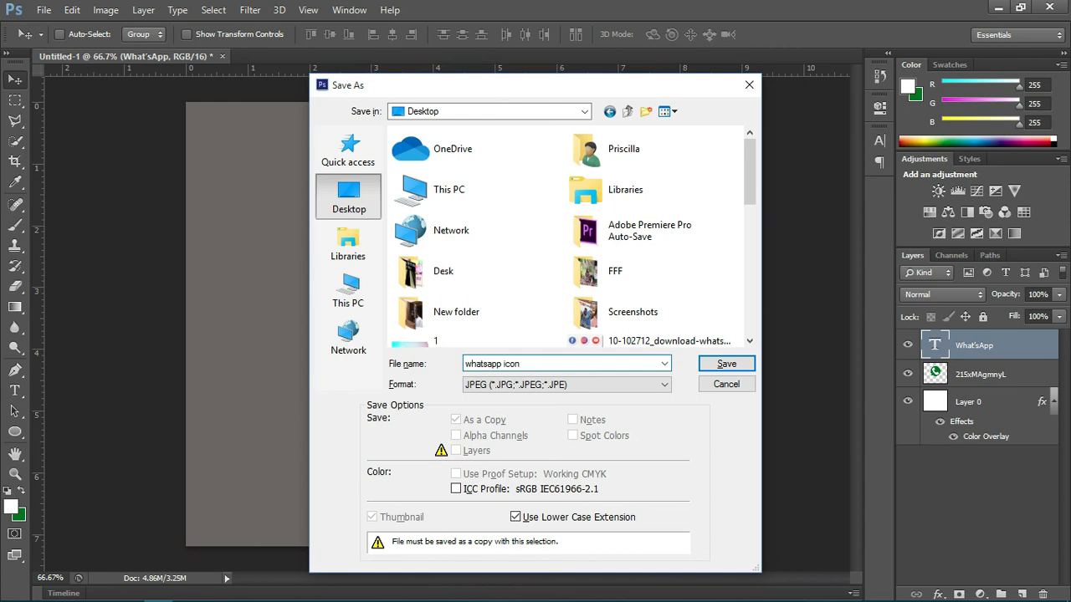
text(icon)
click(712, 363)
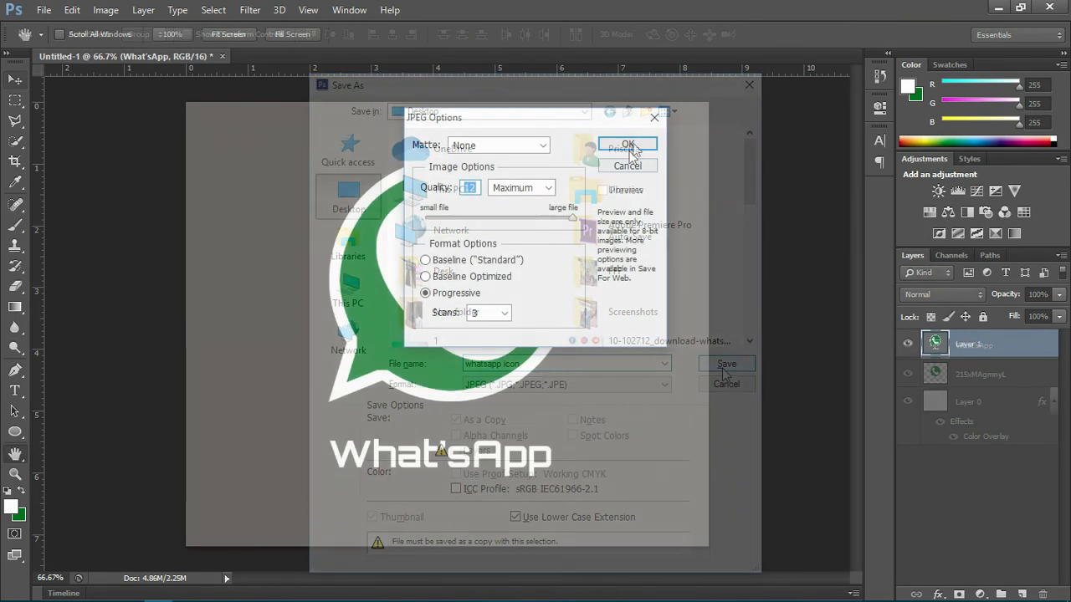
click(632, 149)
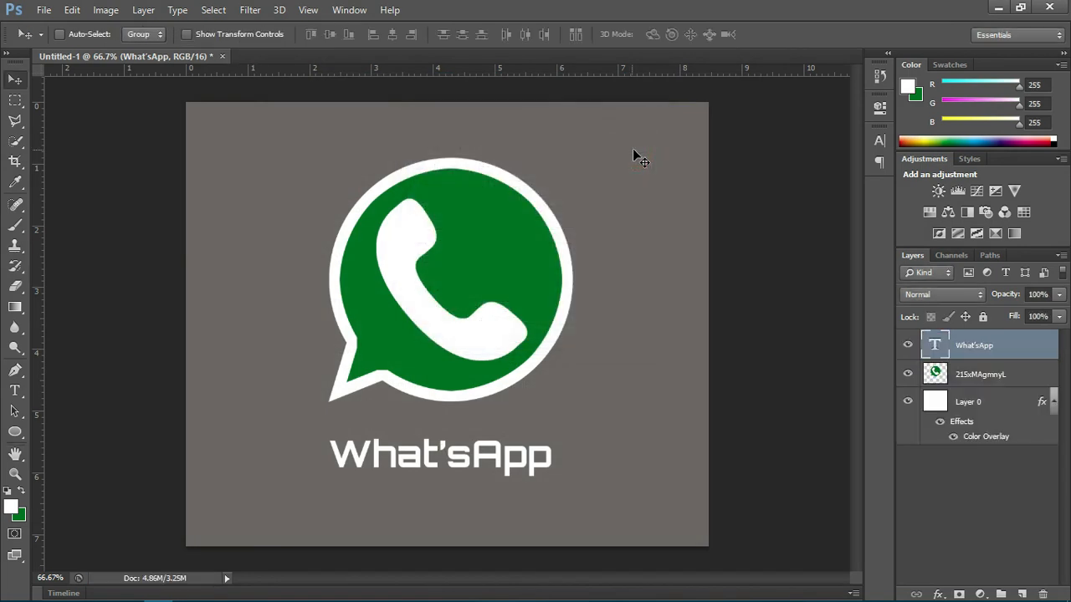
Step: Switch to the Windows desktop and open the saved "whatsapp icon" image
click(998, 7)
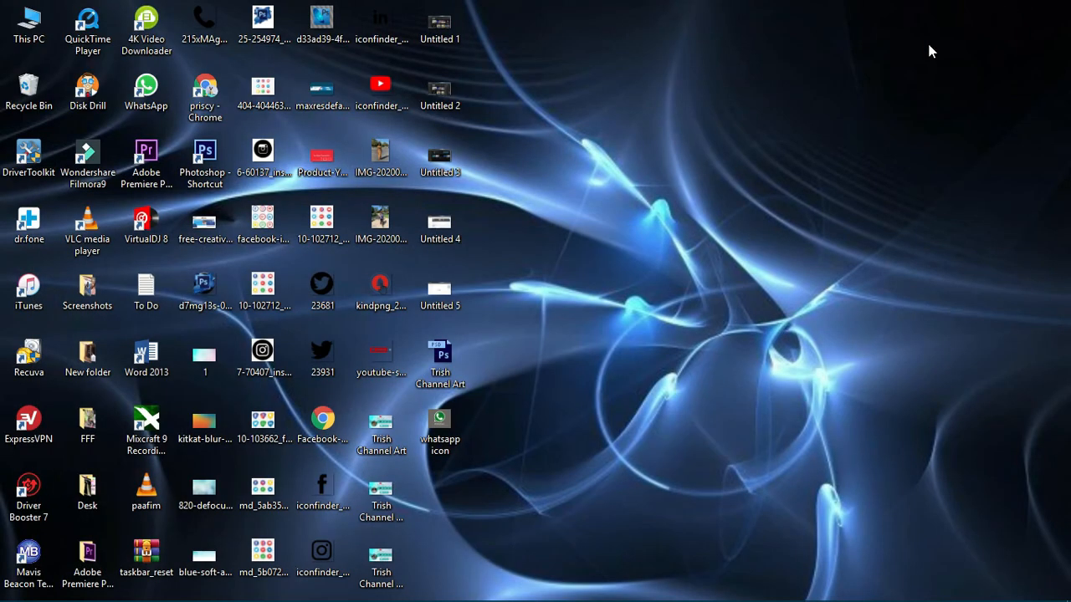
double_click(436, 436)
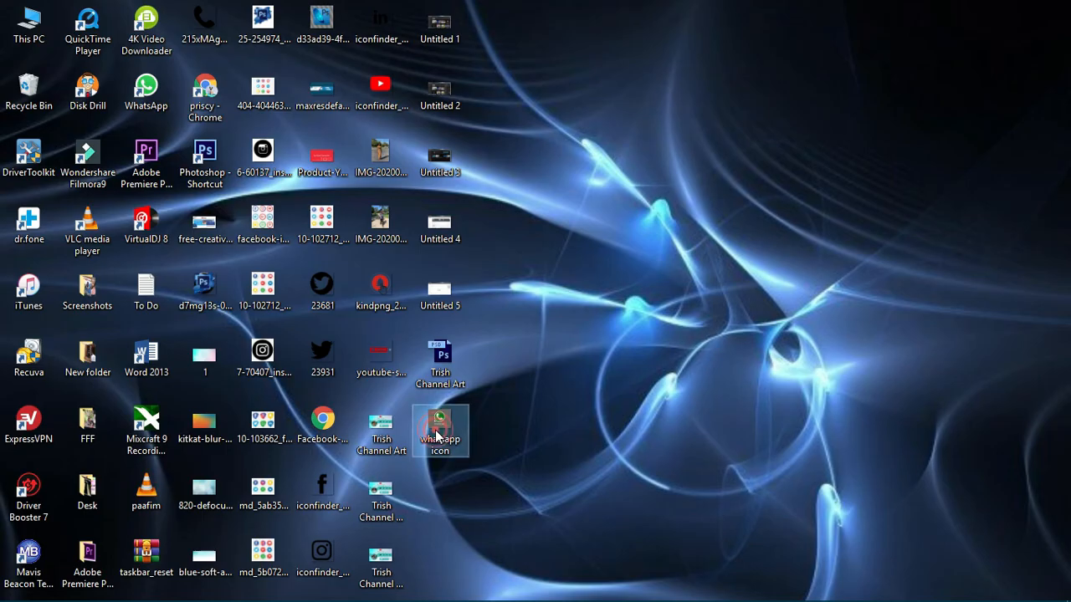